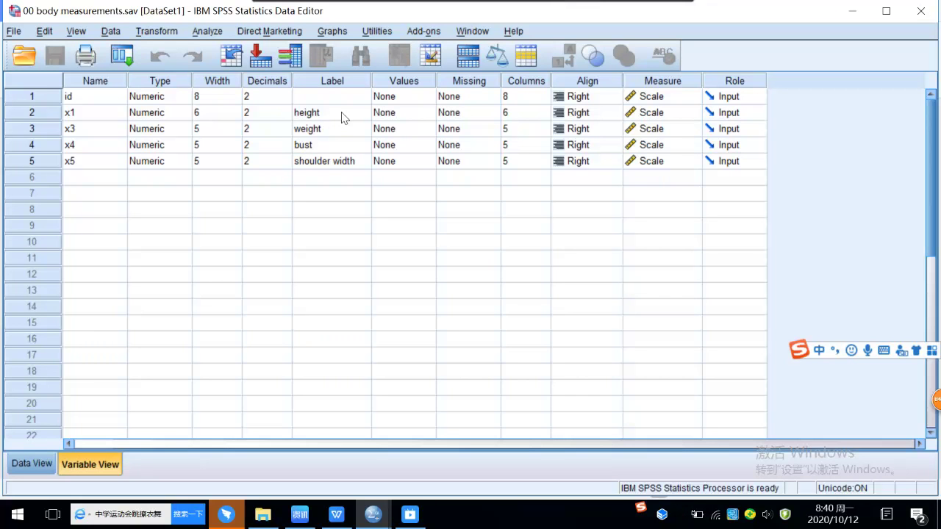
Step: Start an Explore analysis with height [x1] and bust [x4] as the dependent variables
{"action": "left_click", "coordinate": [208, 33]}
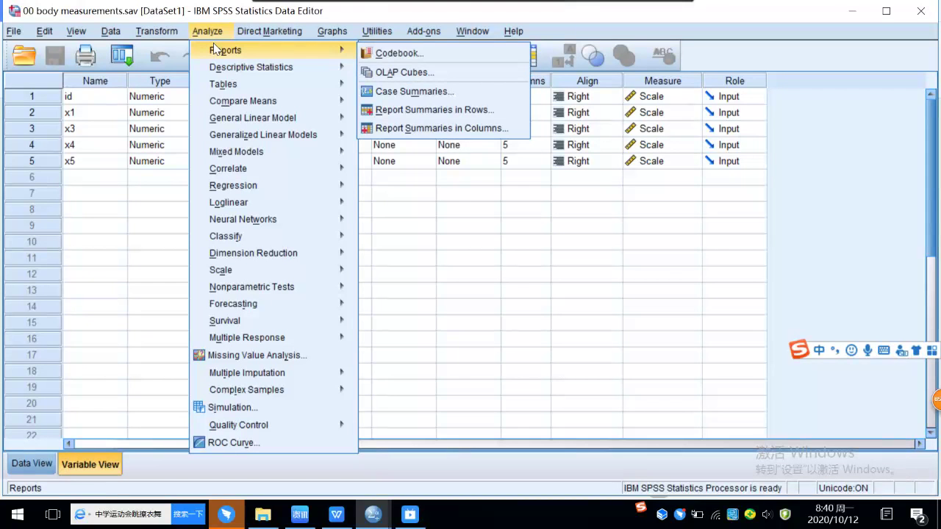
{"action": "mouse_move", "coordinate": [244, 73]}
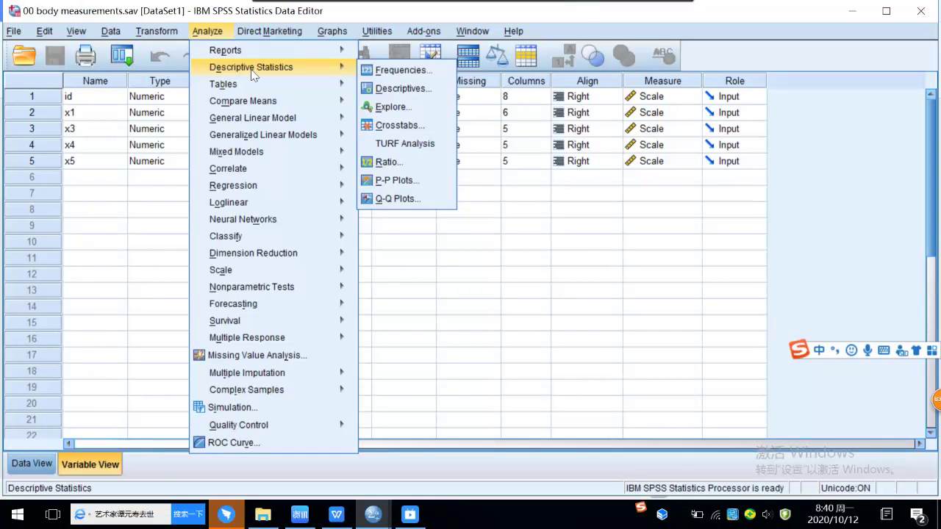
{"action": "left_click", "coordinate": [399, 108]}
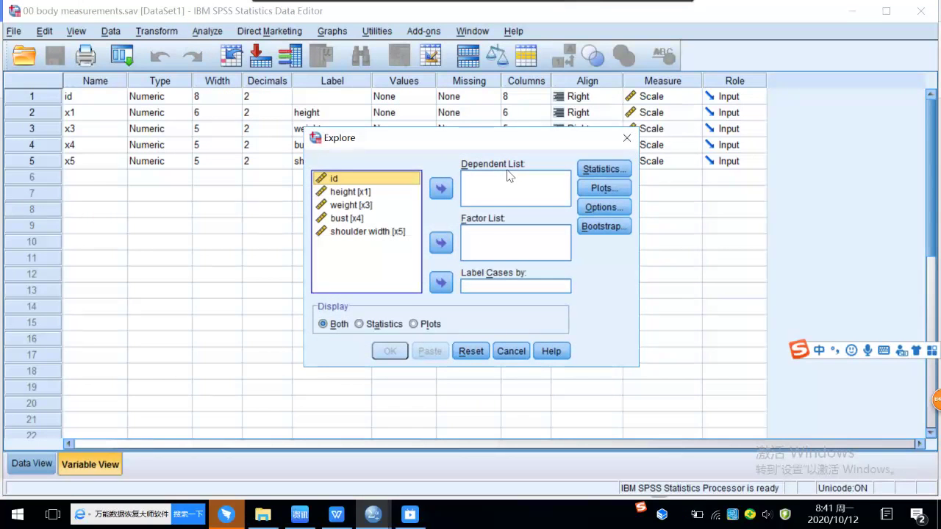
{"action": "left_click", "coordinate": [359, 192]}
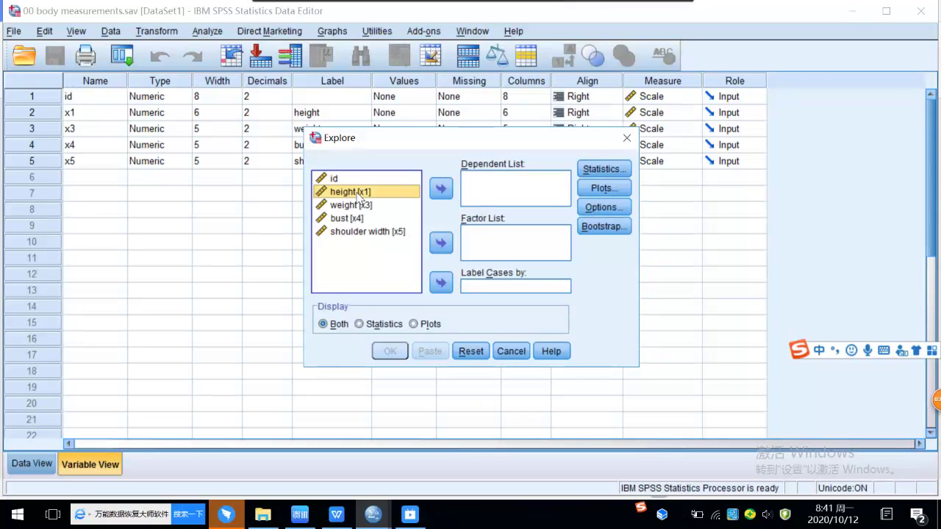
{"action": "left_click", "coordinate": [443, 190]}
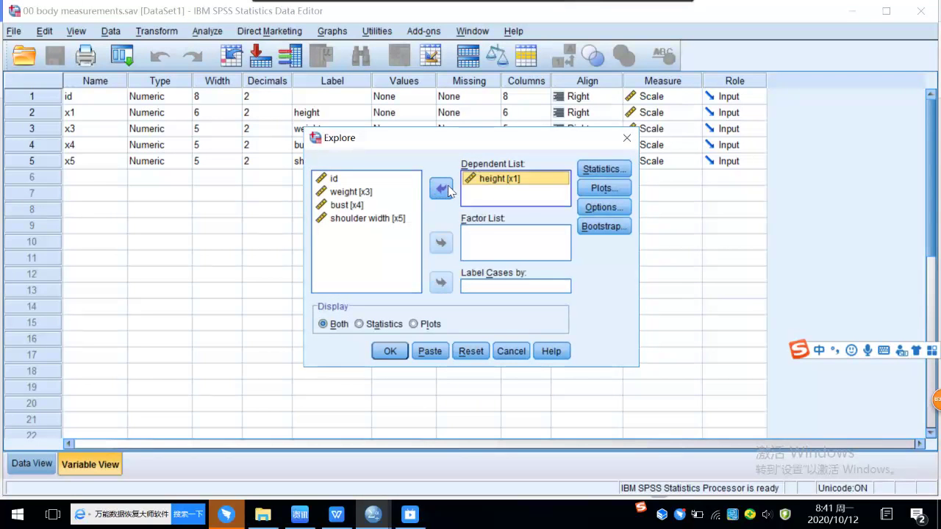
{"action": "left_click", "coordinate": [361, 207]}
{"action": "left_click", "coordinate": [445, 190]}
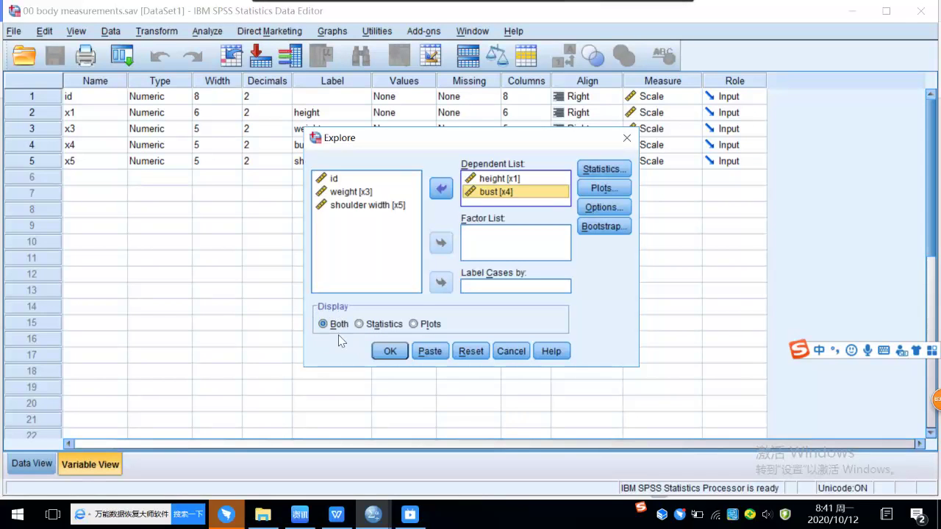
Step: Keep Descriptives with a 95% confidence interval for the mean and enable normality plots with tests
{"action": "left_click", "coordinate": [603, 169]}
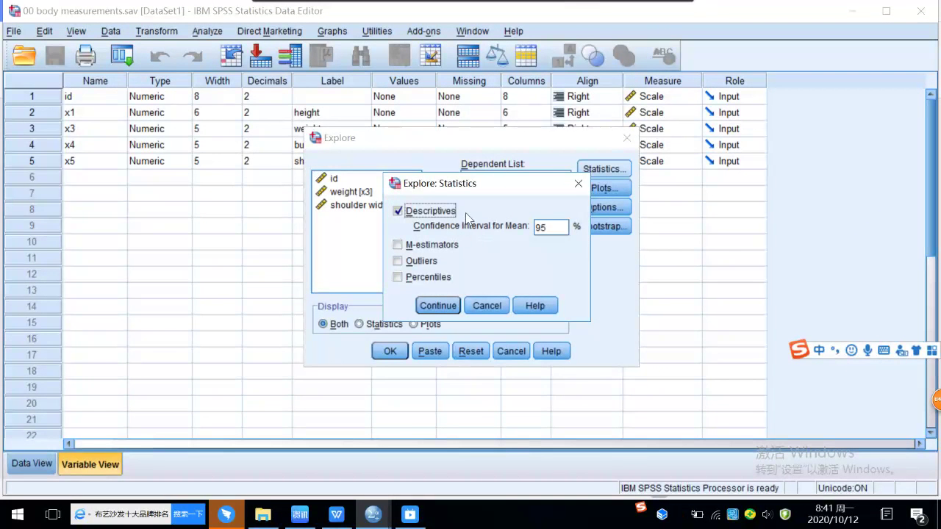
{"action": "left_click", "coordinate": [436, 306]}
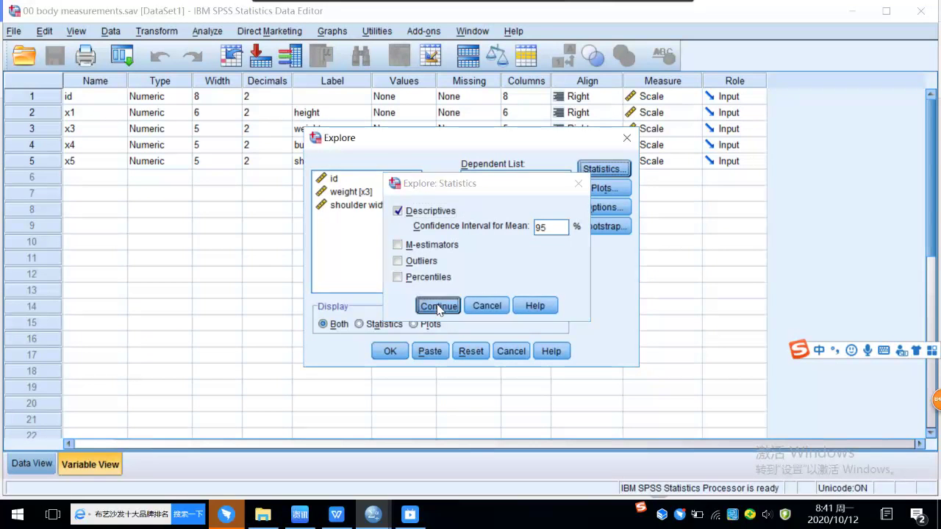
{"action": "left_click", "coordinate": [600, 189]}
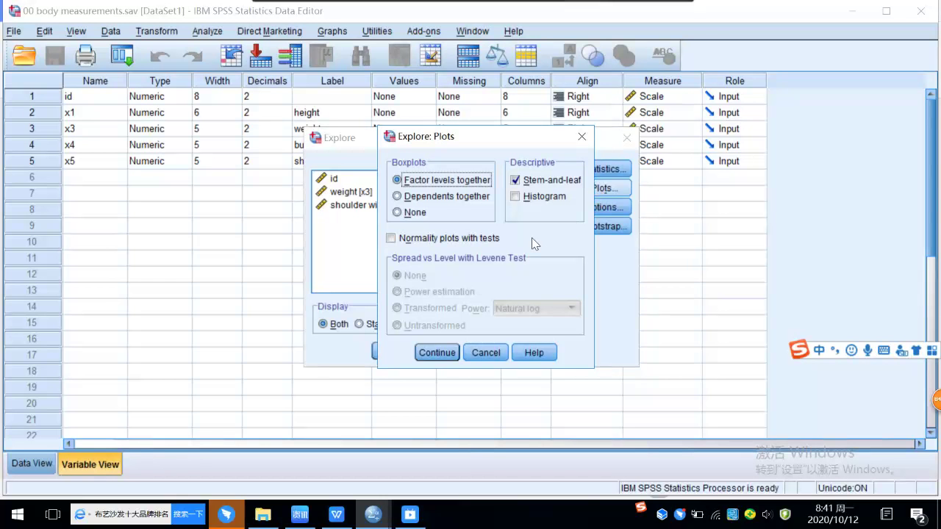
{"action": "left_click", "coordinate": [391, 239]}
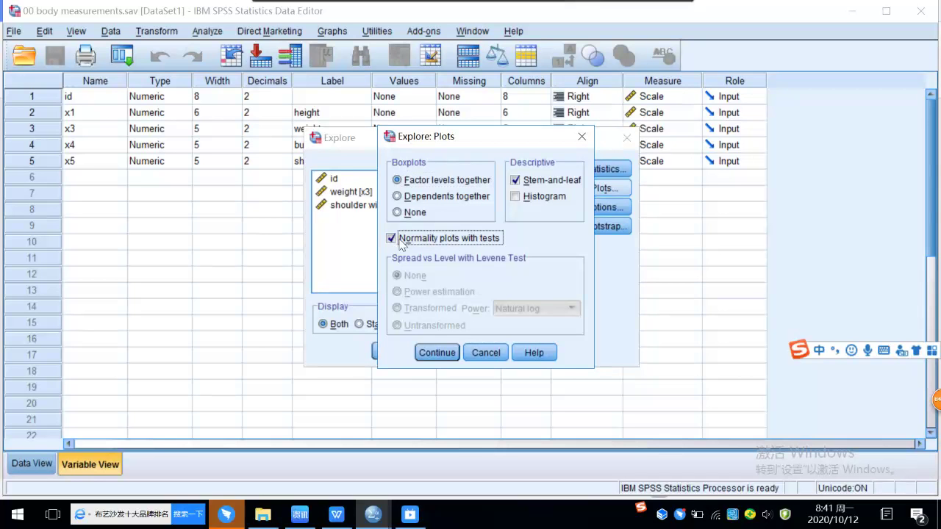
{"action": "left_click", "coordinate": [438, 354]}
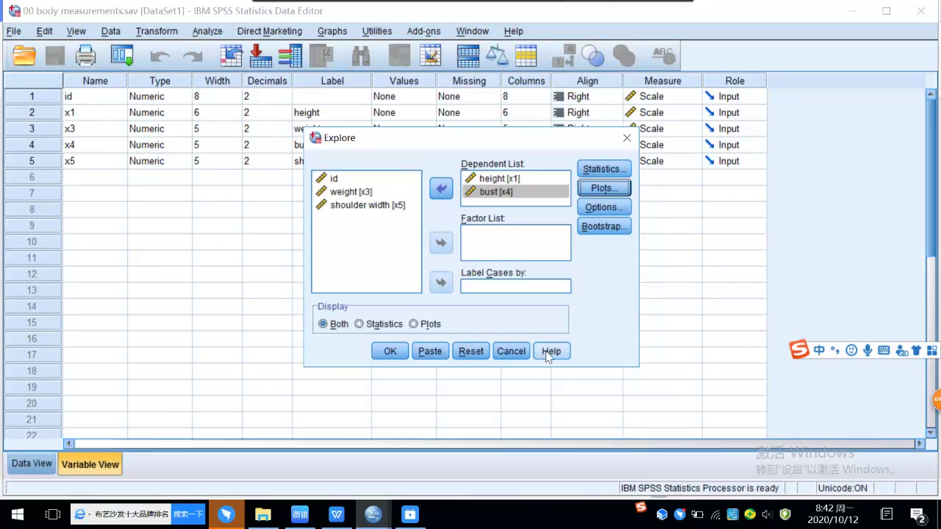
Step: Keep missing values excluded listwise and run the Explore analysis
{"action": "left_click", "coordinate": [610, 210]}
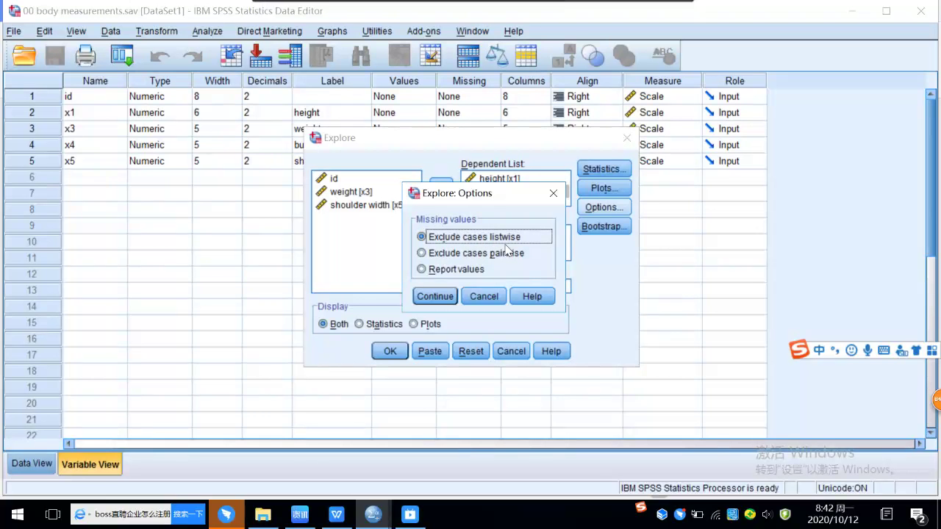
{"action": "left_click", "coordinate": [432, 298]}
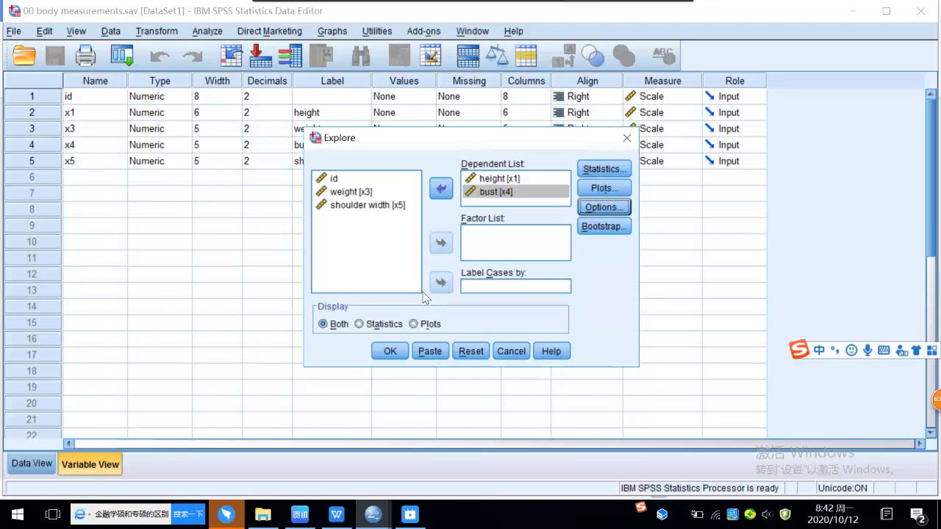
{"action": "left_click", "coordinate": [391, 352]}
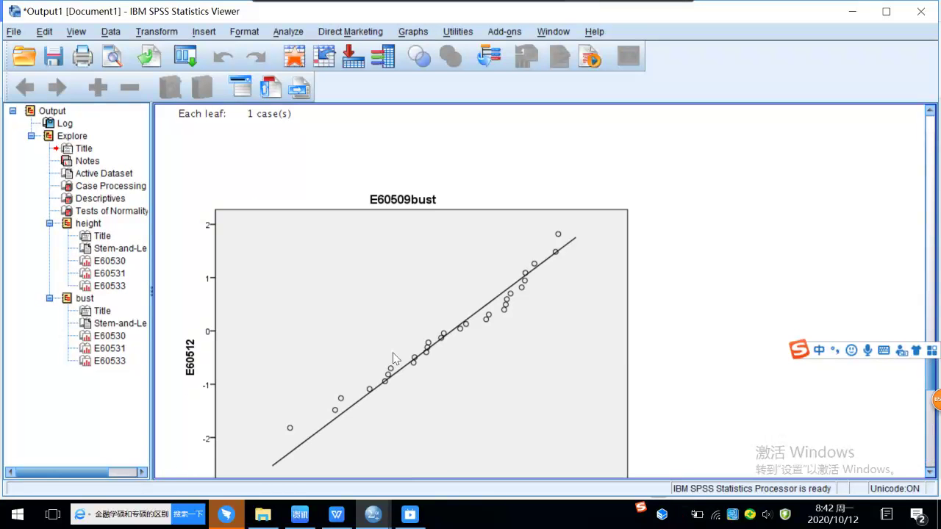
Step: Rerun the Explore analysis for height and bust with a histogram added to the descriptive plots
{"action": "left_click", "coordinate": [394, 358]}
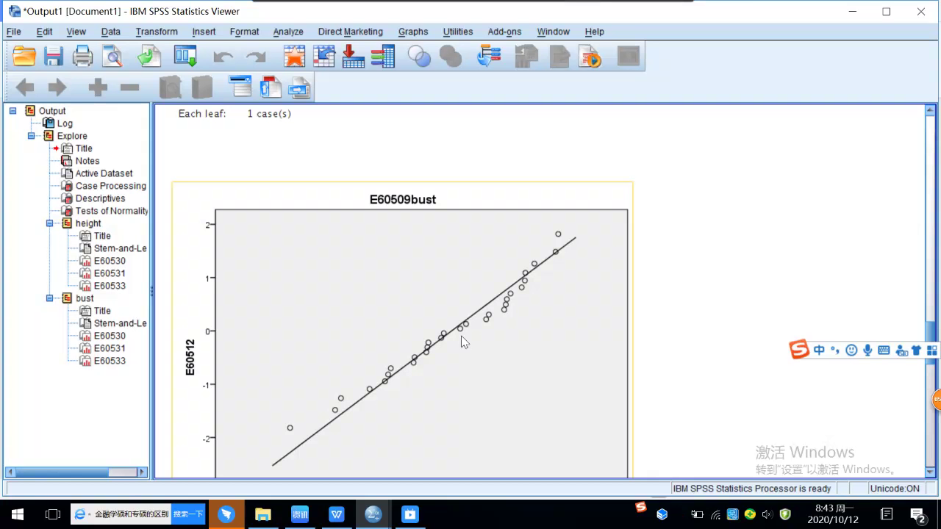
{"action": "scroll", "coordinate": [468, 228], "scroll_direction": "down", "scroll_amount": 5}
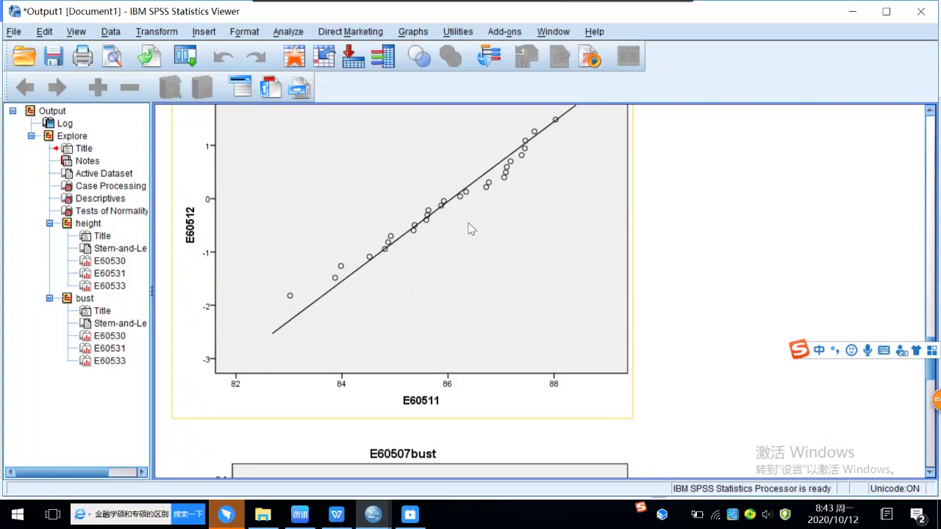
{"action": "scroll", "coordinate": [471, 228], "scroll_direction": "up", "scroll_amount": 5}
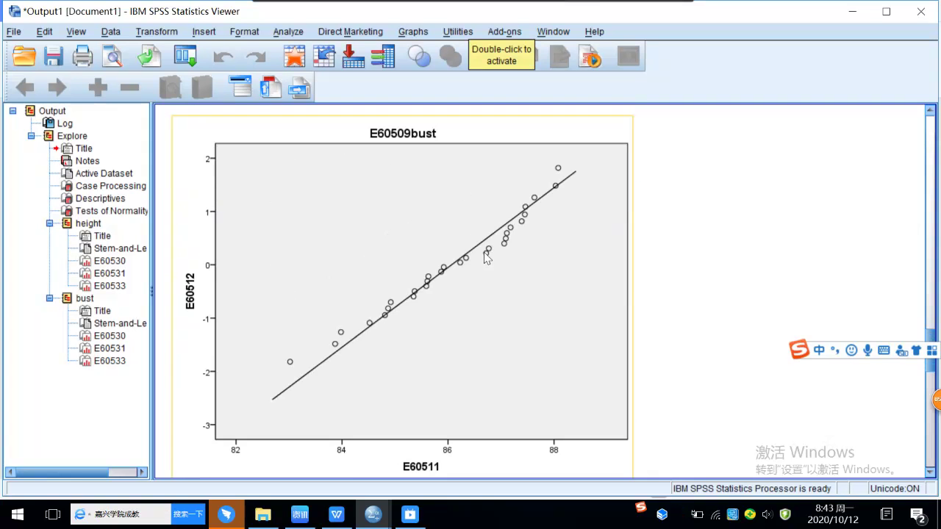
{"action": "scroll", "coordinate": [490, 268], "scroll_direction": "down", "scroll_amount": 1}
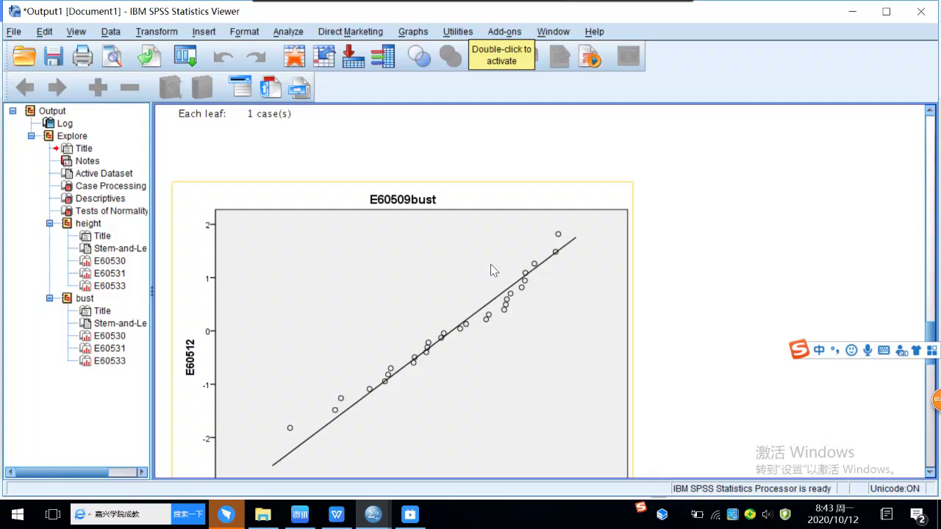
{"action": "left_click", "coordinate": [261, 147]}
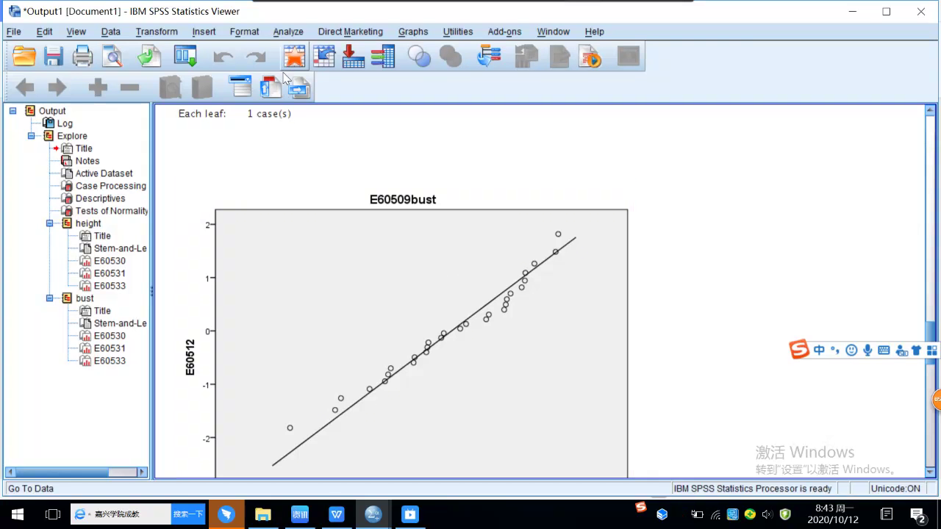
{"action": "left_click", "coordinate": [289, 32]}
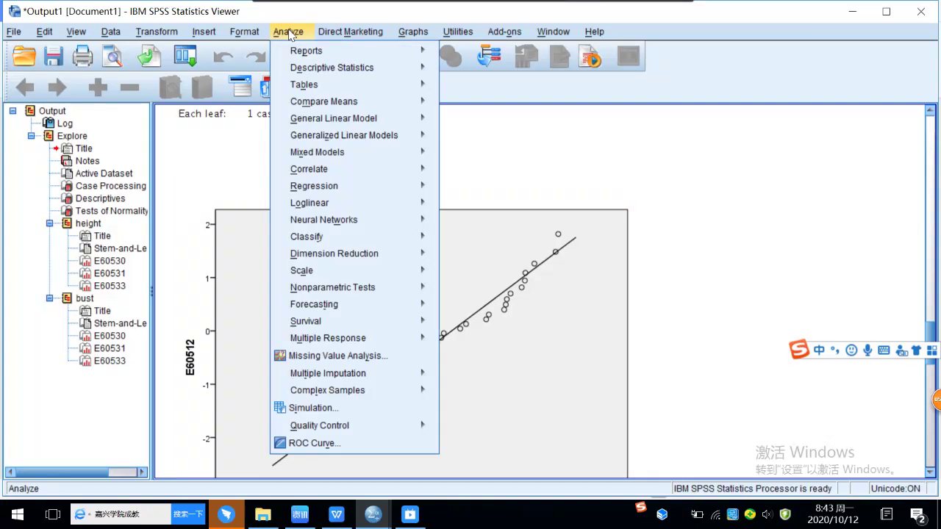
{"action": "mouse_move", "coordinate": [329, 70]}
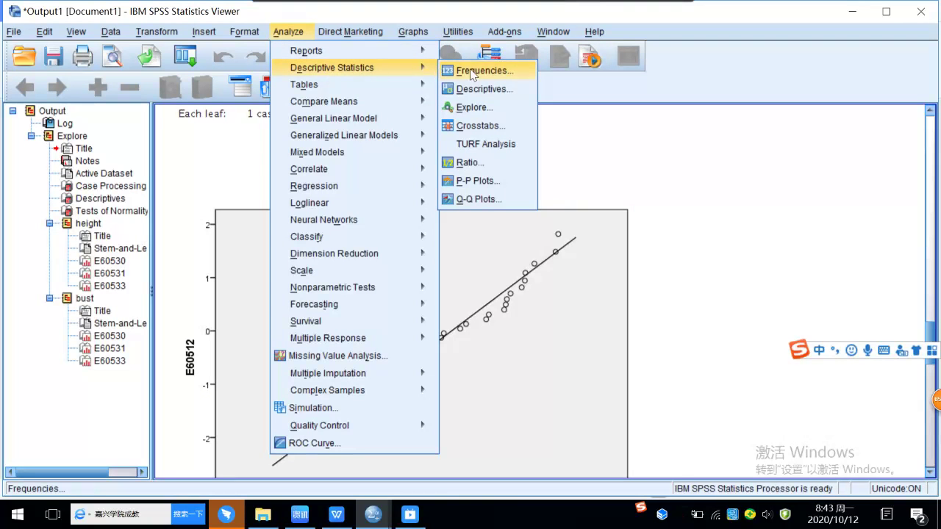
{"action": "left_click", "coordinate": [474, 108]}
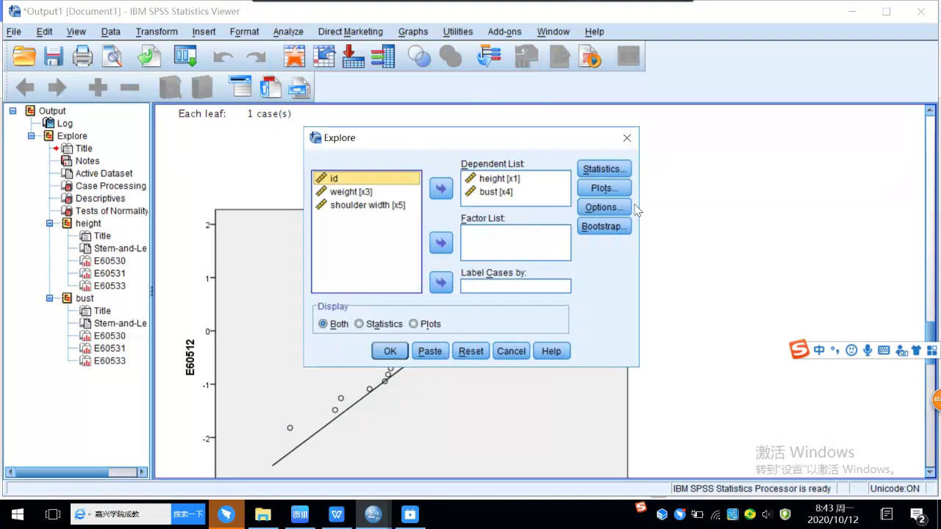
{"action": "left_click", "coordinate": [624, 190]}
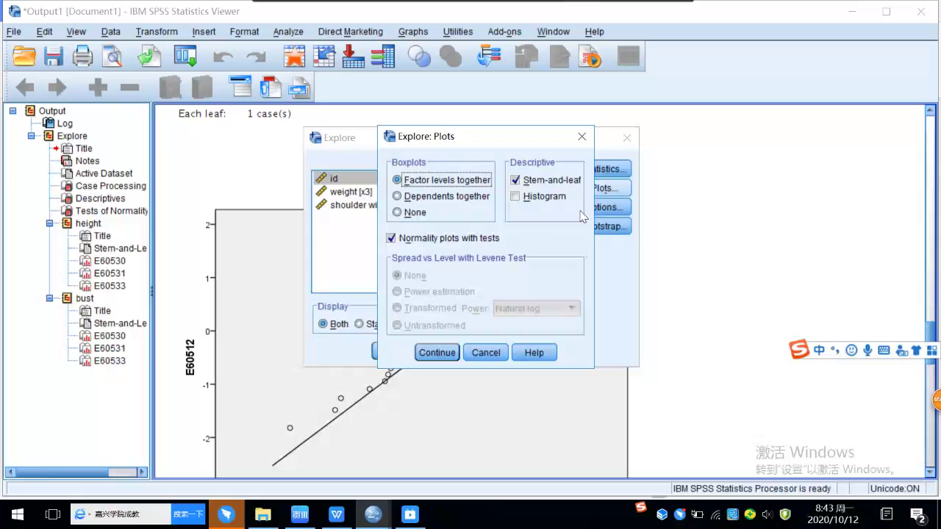
{"action": "left_click", "coordinate": [514, 200]}
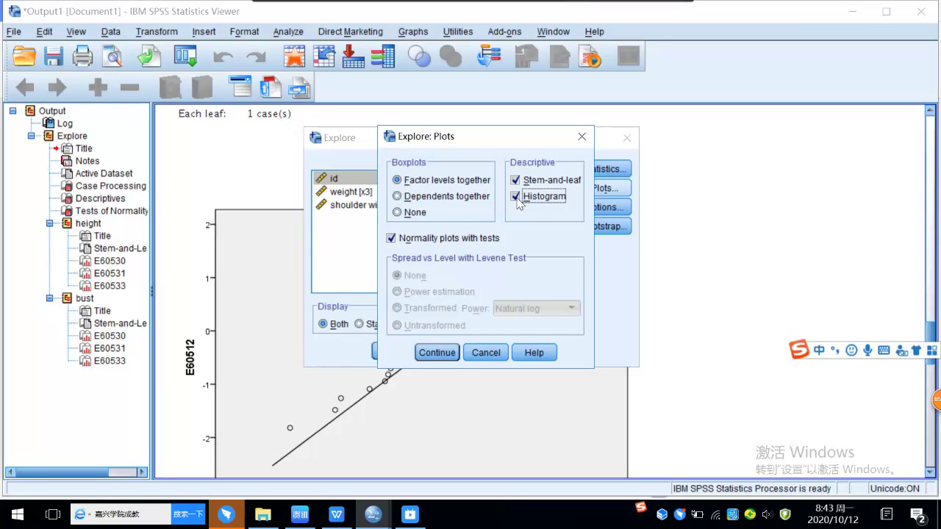
{"action": "left_click", "coordinate": [441, 354]}
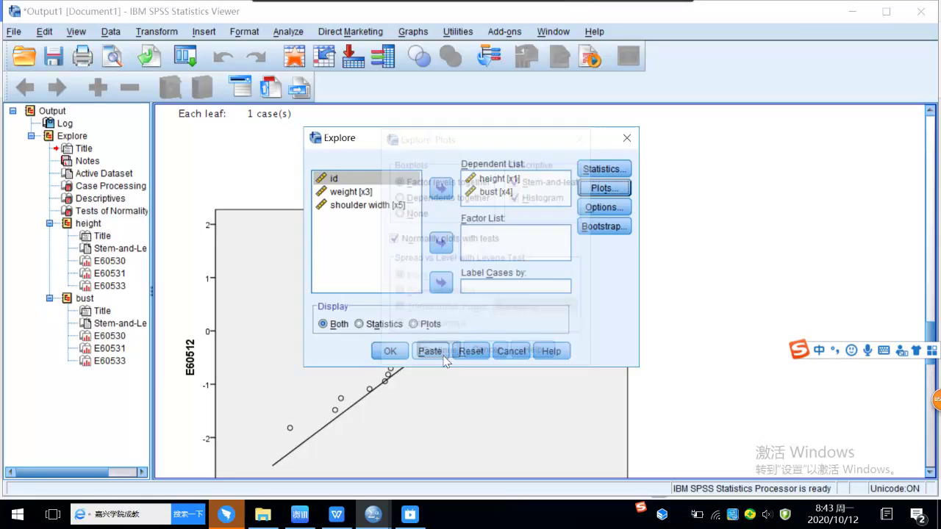
{"action": "left_click", "coordinate": [390, 353]}
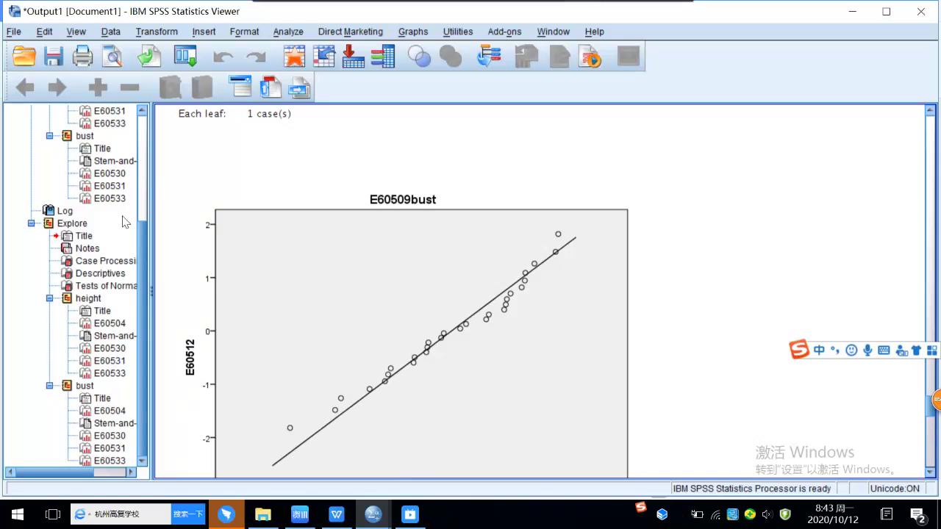
Step: Delete the first run's Explore results and its log from the output, keeping only the second run
{"action": "scroll", "coordinate": [59, 155], "scroll_direction": "up", "scroll_amount": 5}
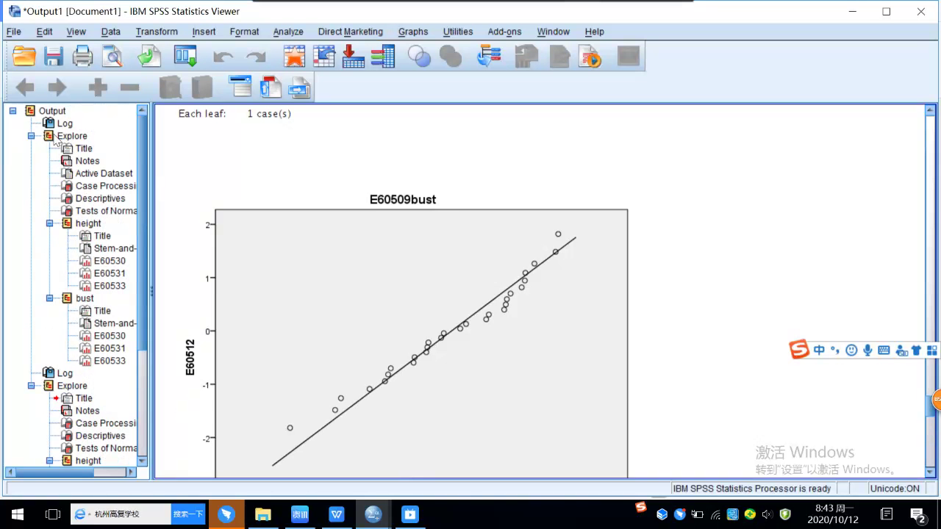
{"action": "right_click", "coordinate": [52, 137]}
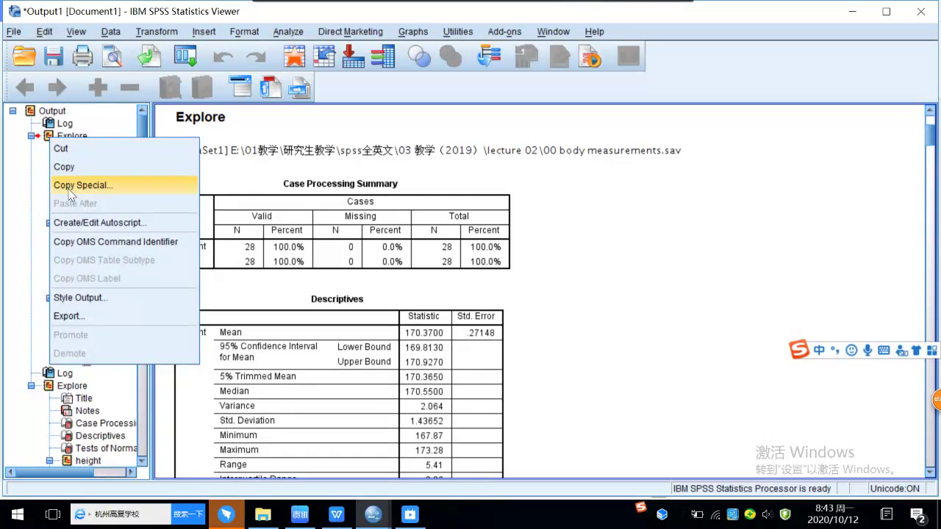
{"action": "left_click", "coordinate": [19, 242]}
{"action": "left_click", "coordinate": [53, 142]}
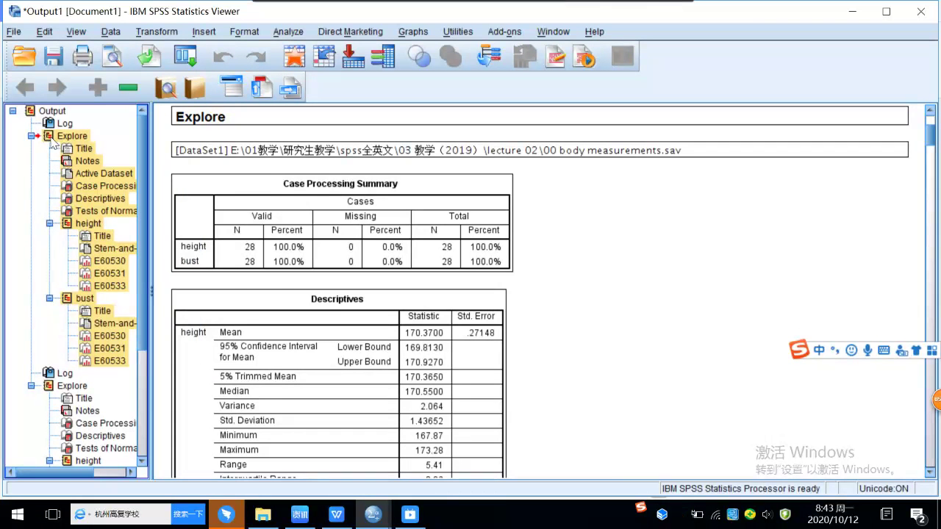
{"action": "key", "text": "Delete"}
{"action": "left_click", "coordinate": [338, 180]}
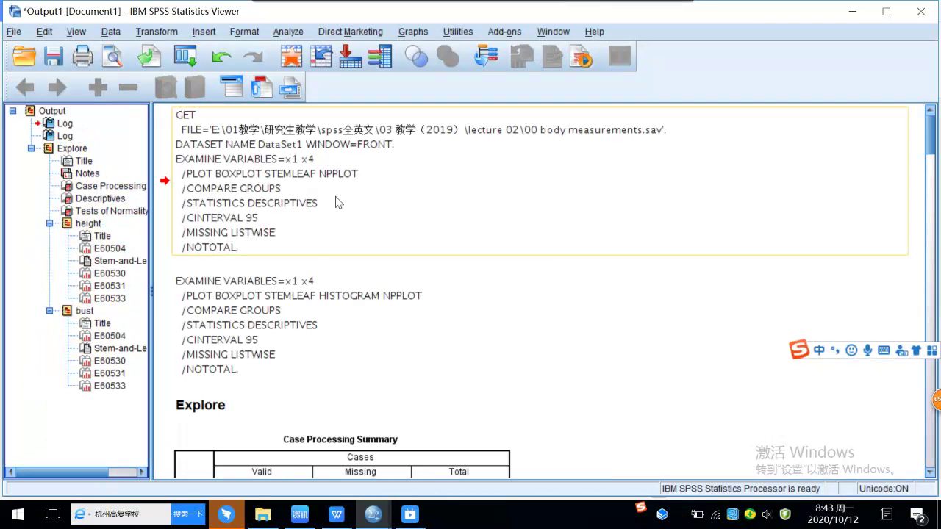
{"action": "key", "text": "Delete"}
{"action": "left_click", "coordinate": [393, 281]}
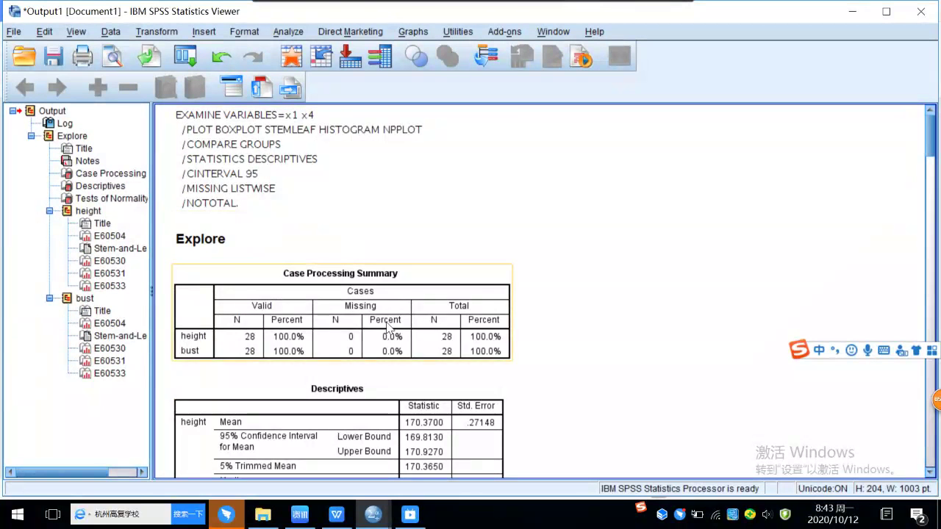
Step: Review the Case Processing Summary and Descriptives tables for height and bust in the Explore output
{"action": "scroll", "coordinate": [393, 281], "scroll_direction": "down", "scroll_amount": 2}
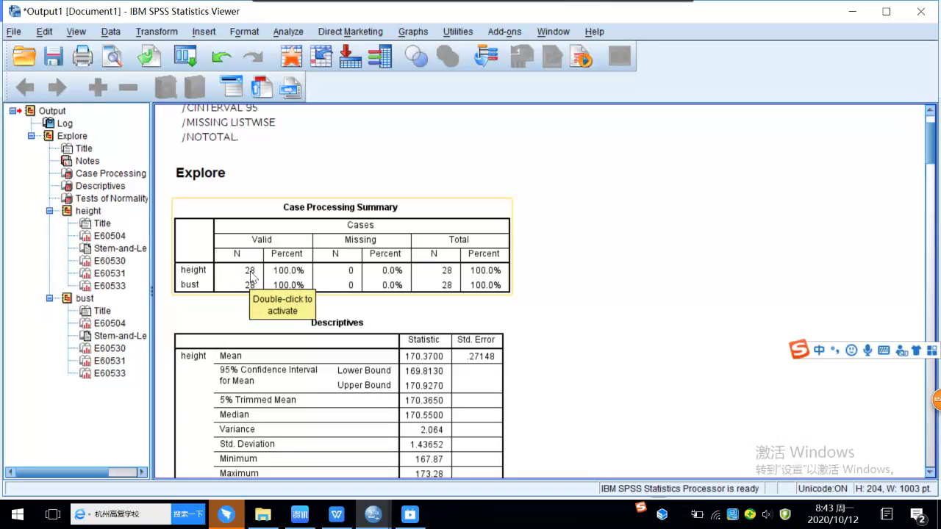
{"action": "scroll", "coordinate": [665, 276], "scroll_direction": "down", "scroll_amount": 5}
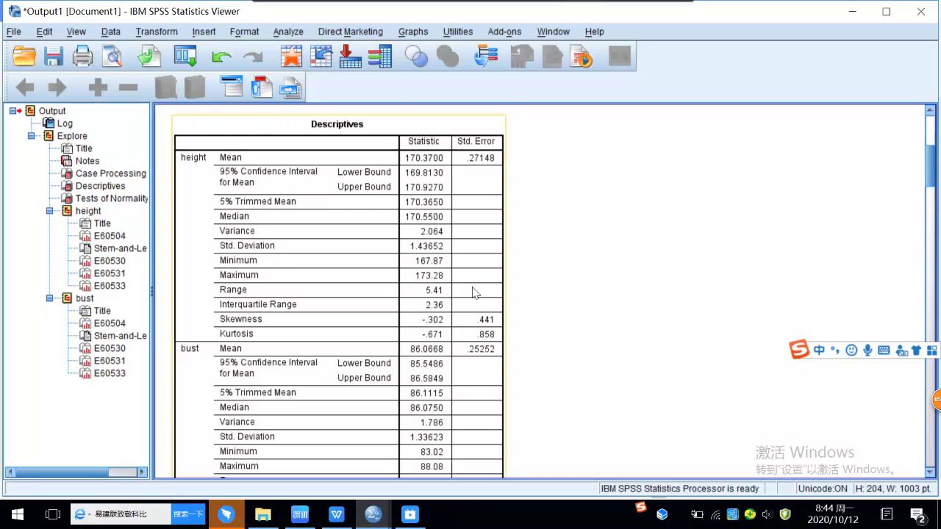
{"action": "scroll", "coordinate": [478, 294], "scroll_direction": "down", "scroll_amount": 10}
Step: Examine the height histogram's shape, bar frequencies and value ranges to judge whether the distribution looks normal
{"action": "scroll", "coordinate": [474, 292], "scroll_direction": "up", "scroll_amount": 5}
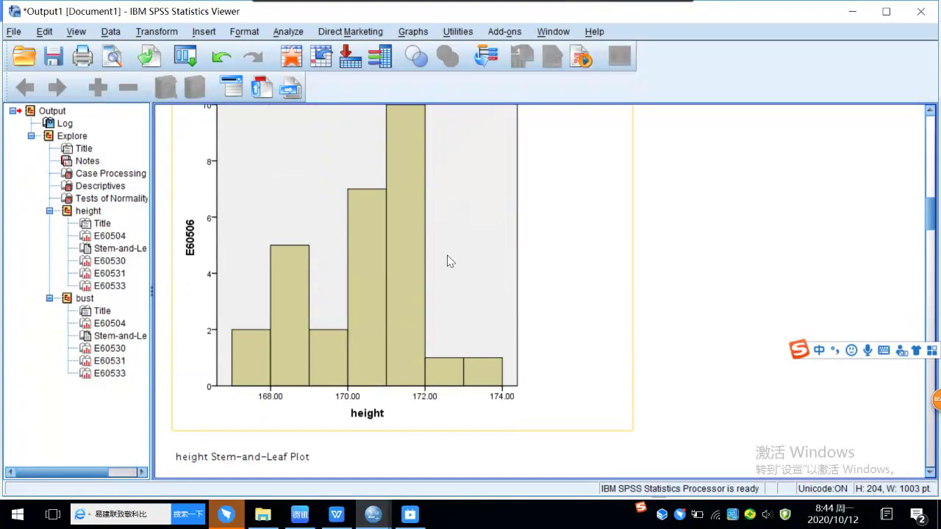
{"action": "scroll", "coordinate": [447, 258], "scroll_direction": "up", "scroll_amount": 2}
{"action": "scroll", "coordinate": [447, 258], "scroll_direction": "down", "scroll_amount": 1}
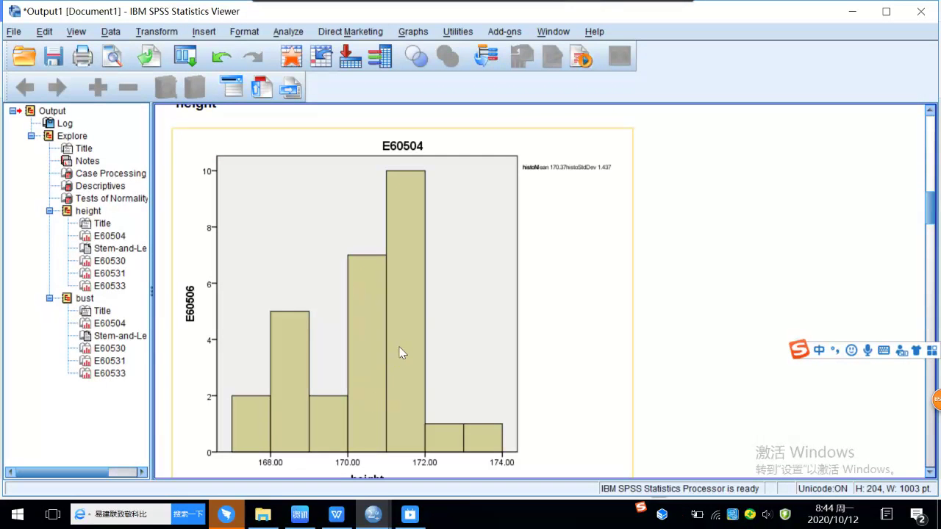
{"action": "scroll", "coordinate": [401, 351], "scroll_direction": "down", "scroll_amount": 1}
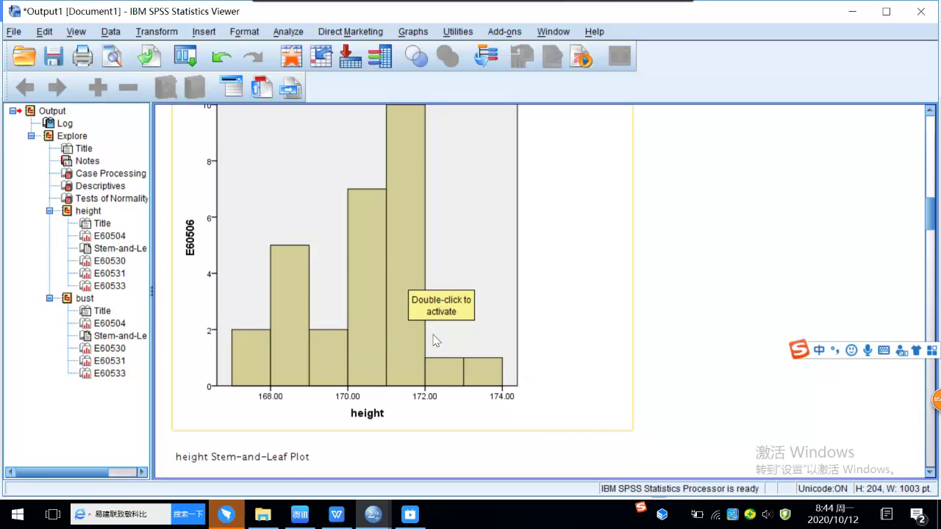
{"action": "scroll", "coordinate": [434, 340], "scroll_direction": "up", "scroll_amount": 1}
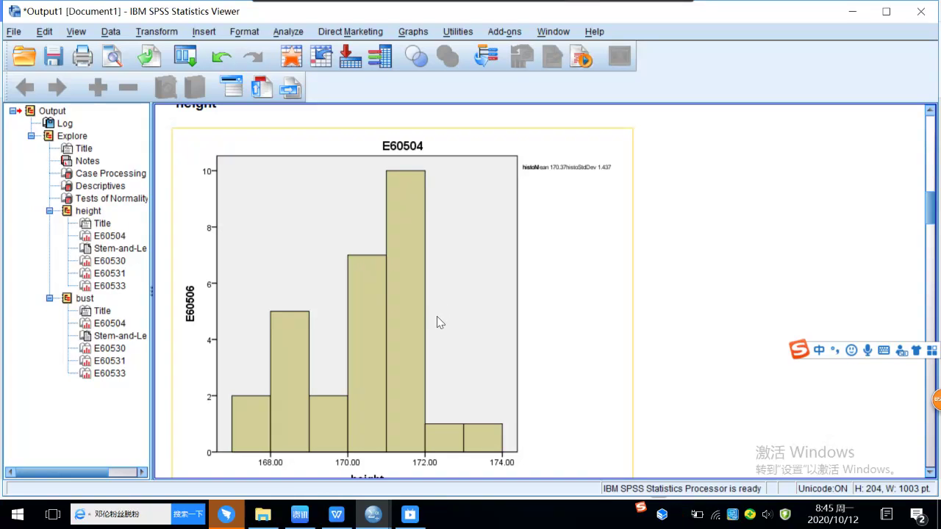
{"action": "scroll", "coordinate": [431, 315], "scroll_direction": "up", "scroll_amount": 2}
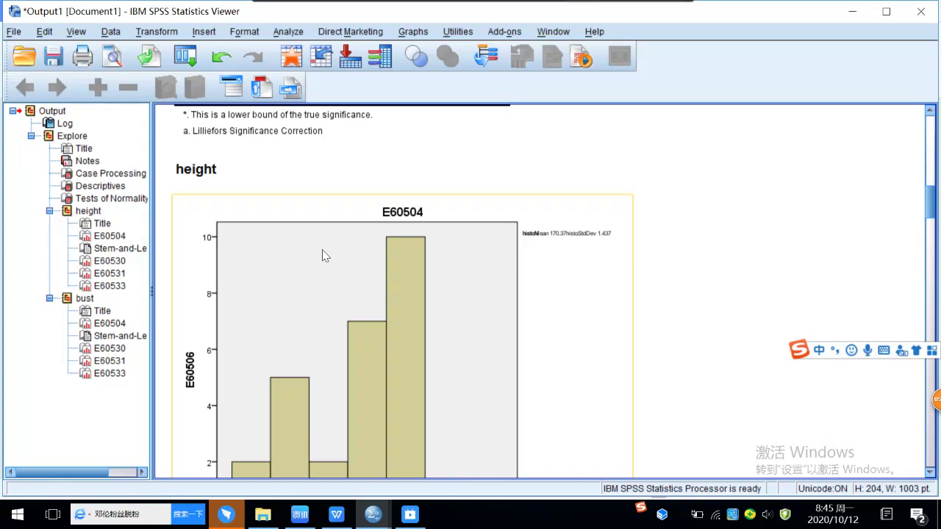
{"action": "scroll", "coordinate": [580, 360], "scroll_direction": "down", "scroll_amount": 2}
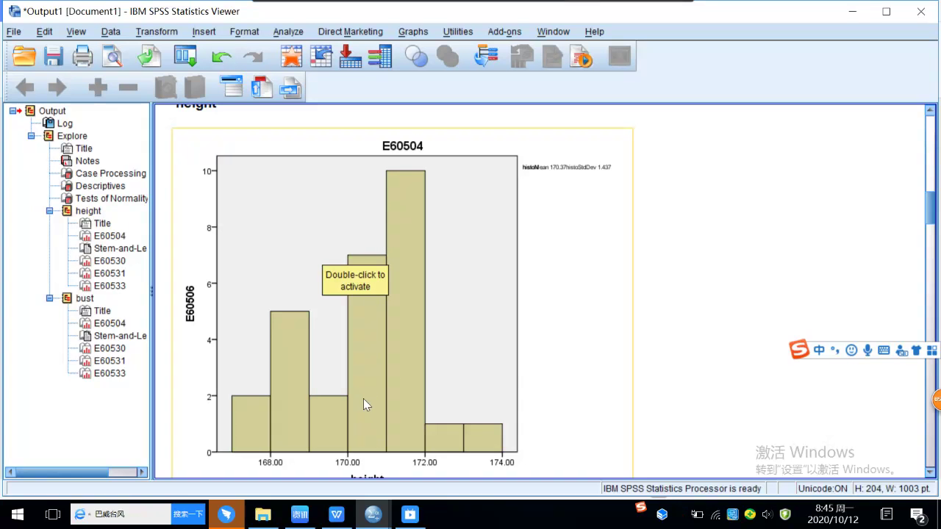
{"action": "double_click", "coordinate": [382, 187]}
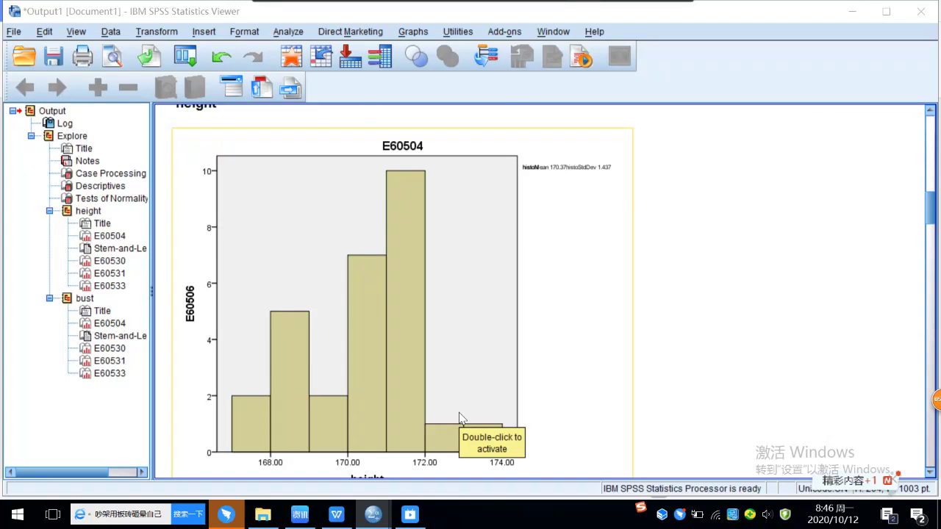
{"action": "scroll", "coordinate": [253, 268], "scroll_direction": "up", "scroll_amount": 2}
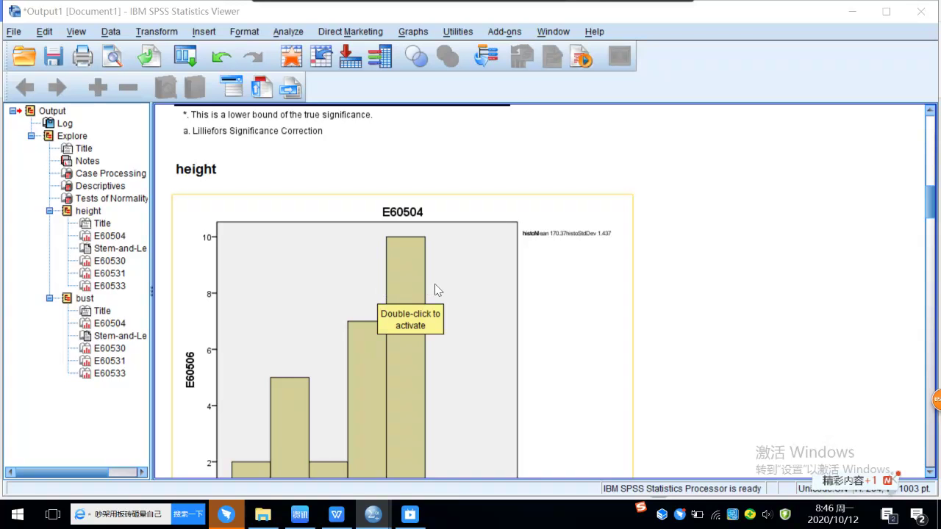
Step: Look over height's stem-and-leaf plot and normal probability plot, and bring up the bust histogram
{"action": "scroll", "coordinate": [435, 290], "scroll_direction": "down", "scroll_amount": 10}
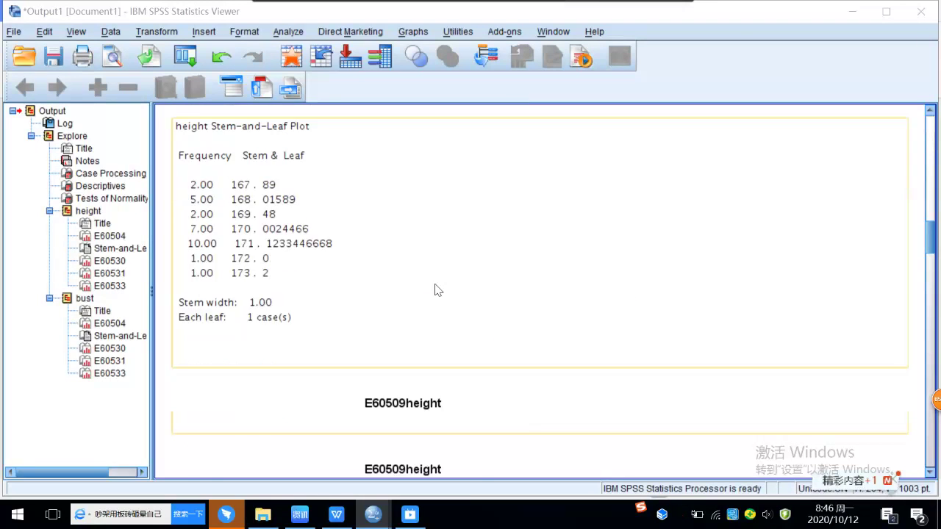
{"action": "scroll", "coordinate": [435, 289], "scroll_direction": "down", "scroll_amount": 3}
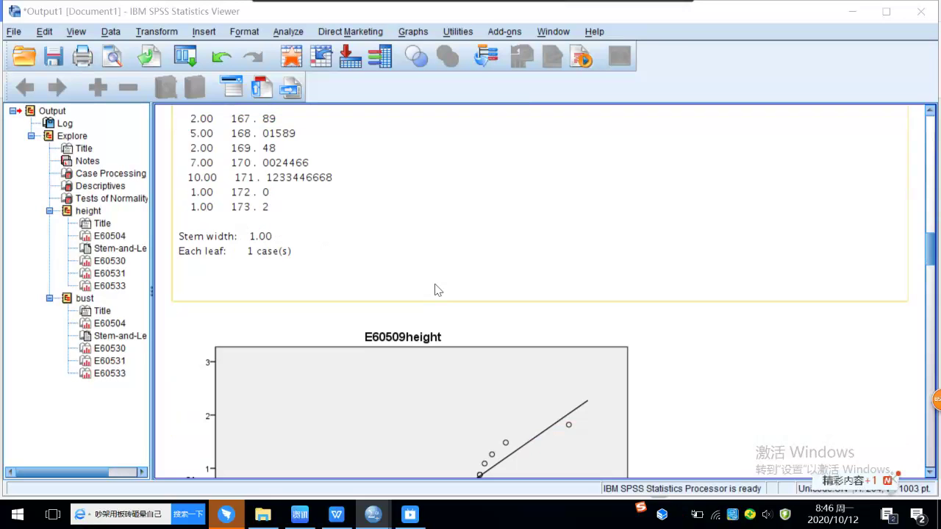
{"action": "left_click", "coordinate": [86, 299]}
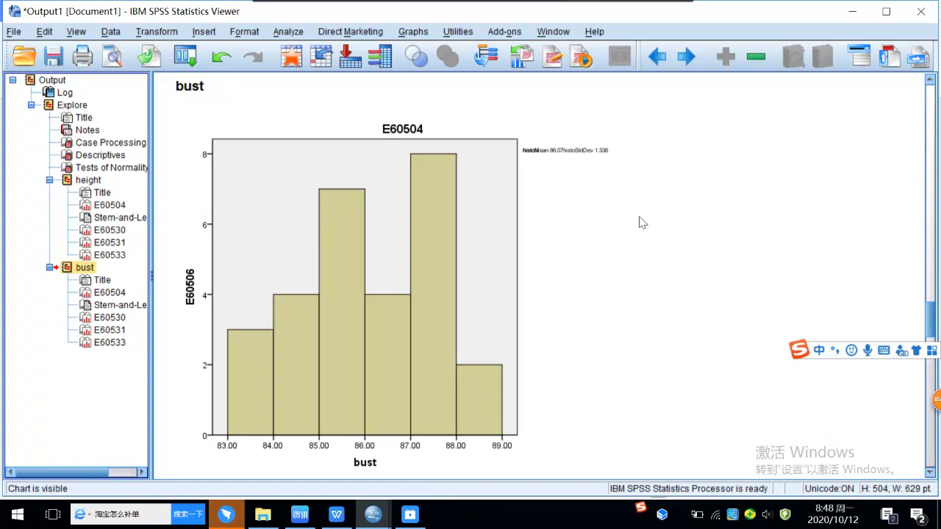
Step: Switch to the WPS lecture 2 Parametric Tests-2 document and review its histogram results through to the stem-and-leaf plots and boxplots section
{"action": "mouse_move", "coordinate": [335, 517]}
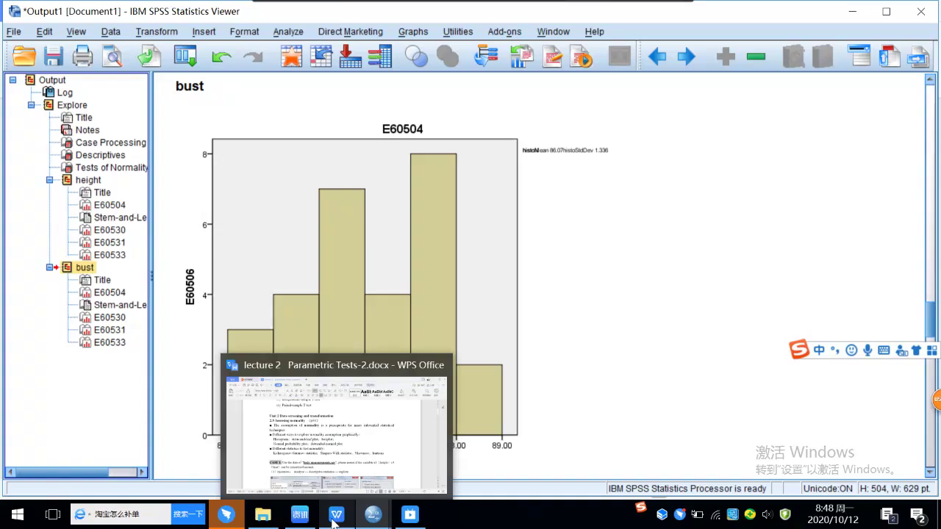
{"action": "left_click", "coordinate": [338, 466]}
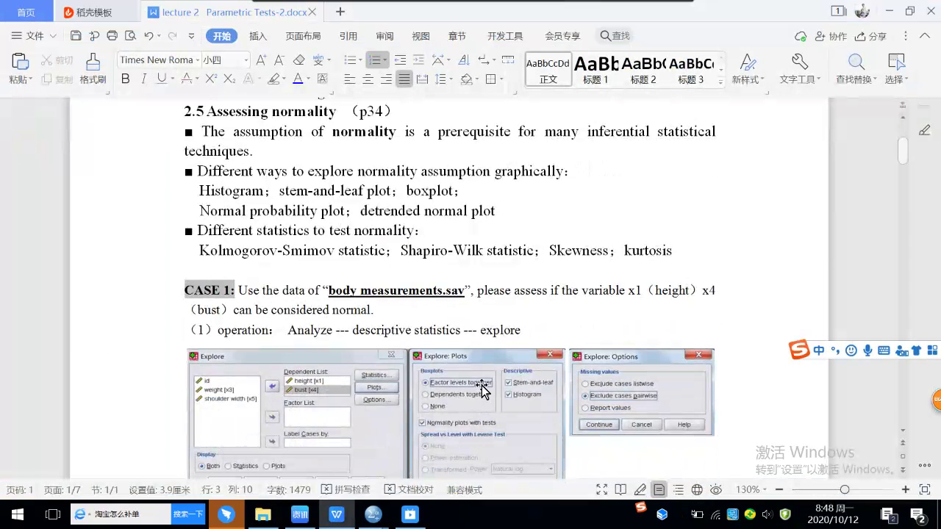
{"action": "scroll", "coordinate": [481, 389], "scroll_direction": "down", "scroll_amount": 5}
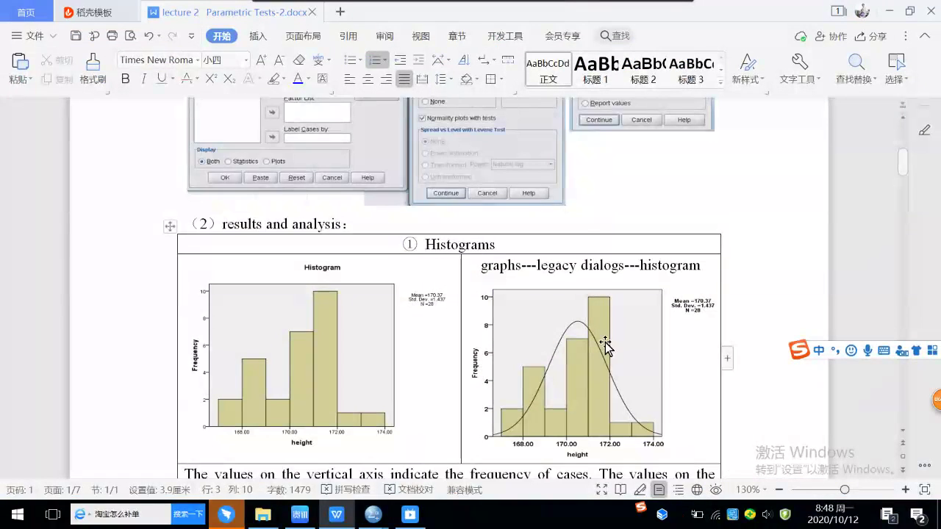
{"action": "scroll", "coordinate": [448, 351], "scroll_direction": "down", "scroll_amount": 2}
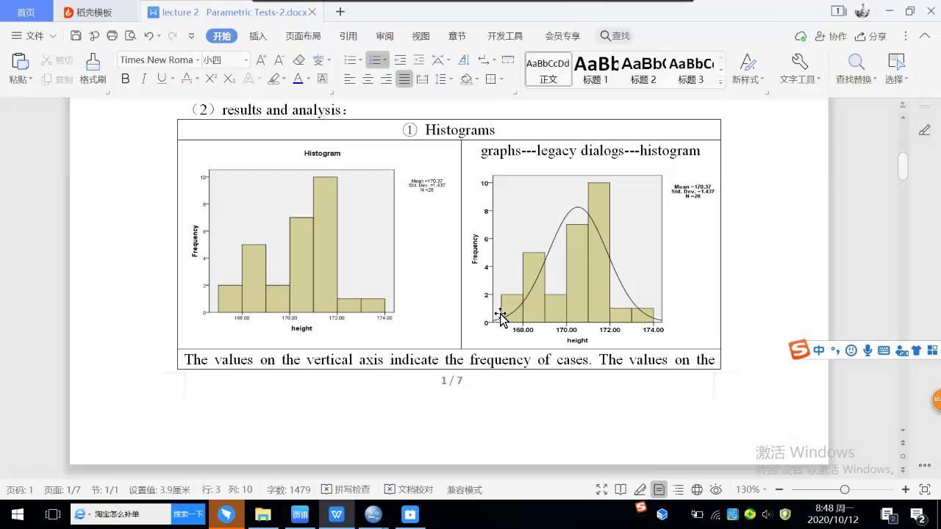
{"action": "scroll", "coordinate": [499, 308], "scroll_direction": "down", "scroll_amount": 5}
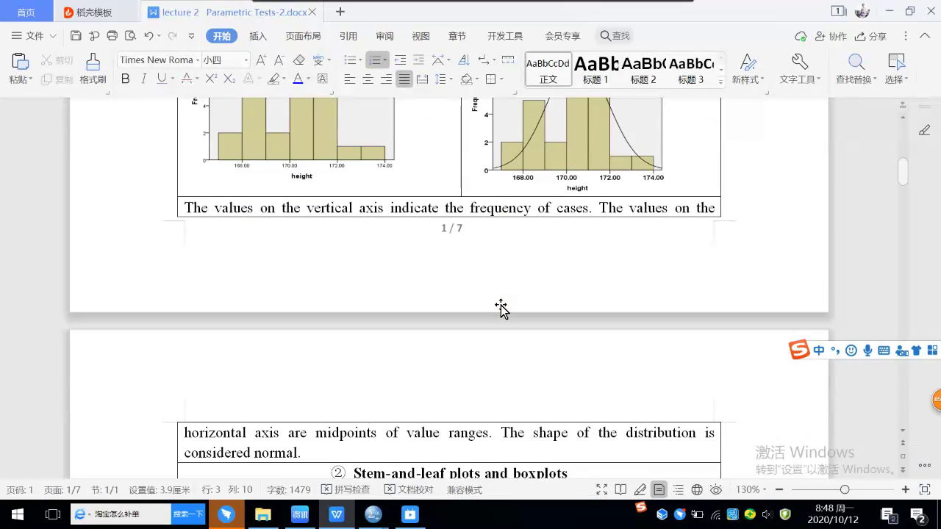
{"action": "scroll", "coordinate": [500, 309], "scroll_direction": "down", "scroll_amount": 4}
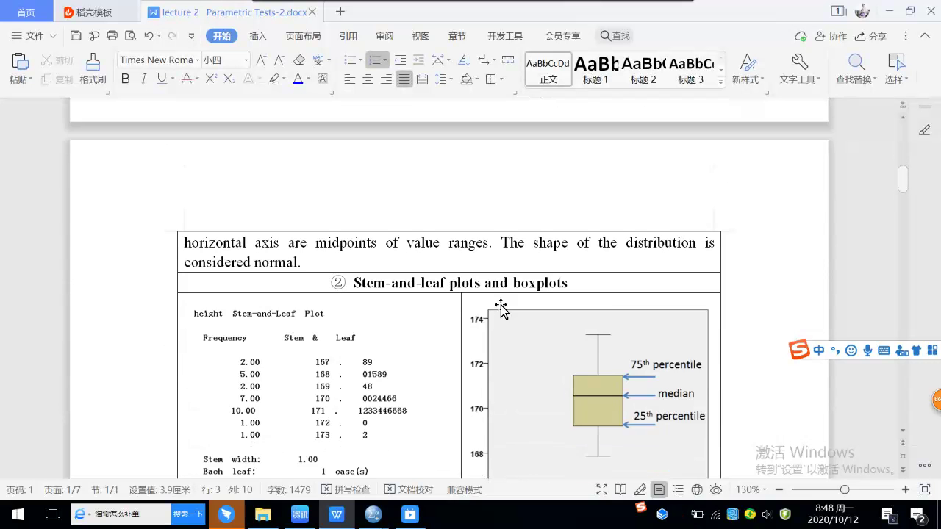
{"action": "scroll", "coordinate": [500, 309], "scroll_direction": "down", "scroll_amount": 2}
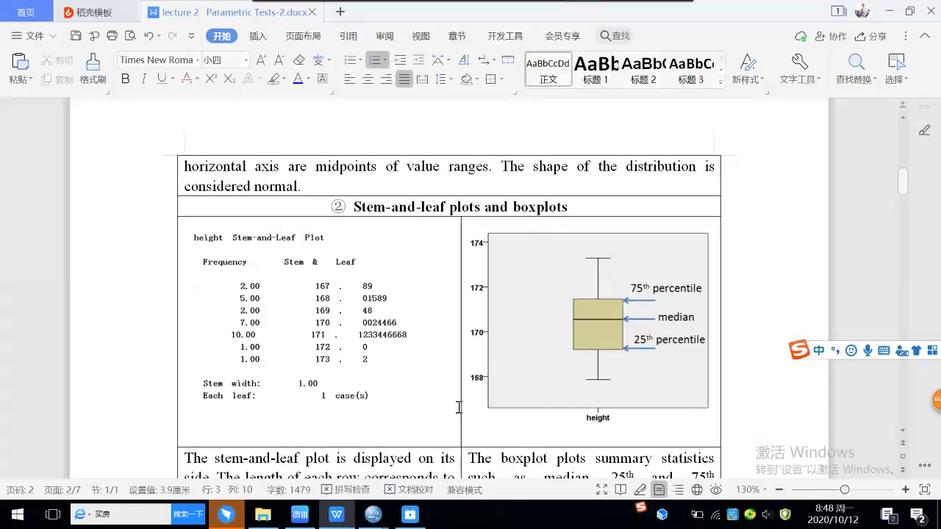
Step: Switch back to the SPSS output and examine the stem-and-leaf plot for height
{"action": "mouse_move", "coordinate": [374, 520]}
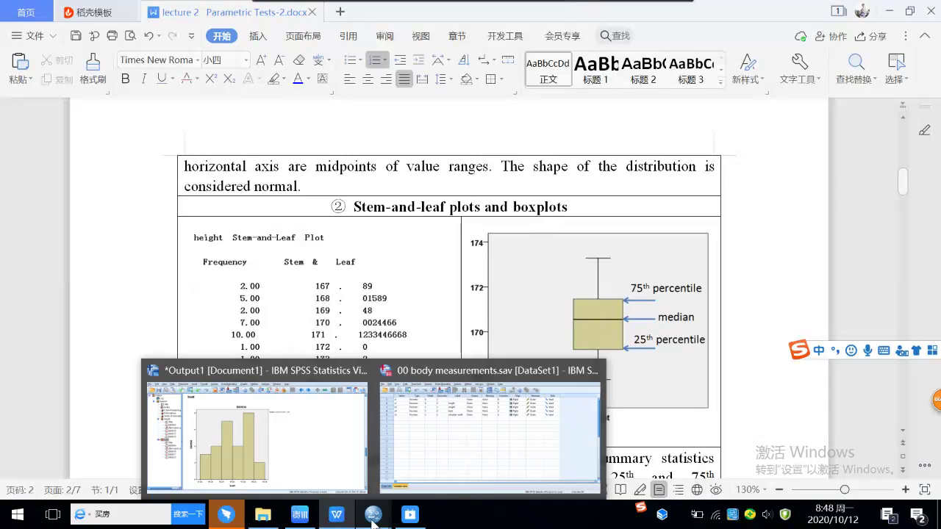
{"action": "left_click", "coordinate": [325, 463]}
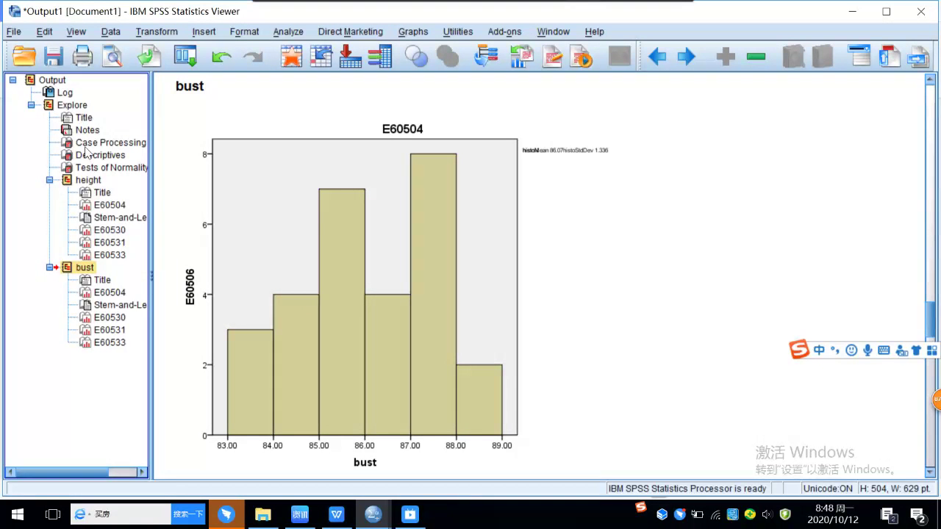
{"action": "left_click", "coordinate": [88, 218]}
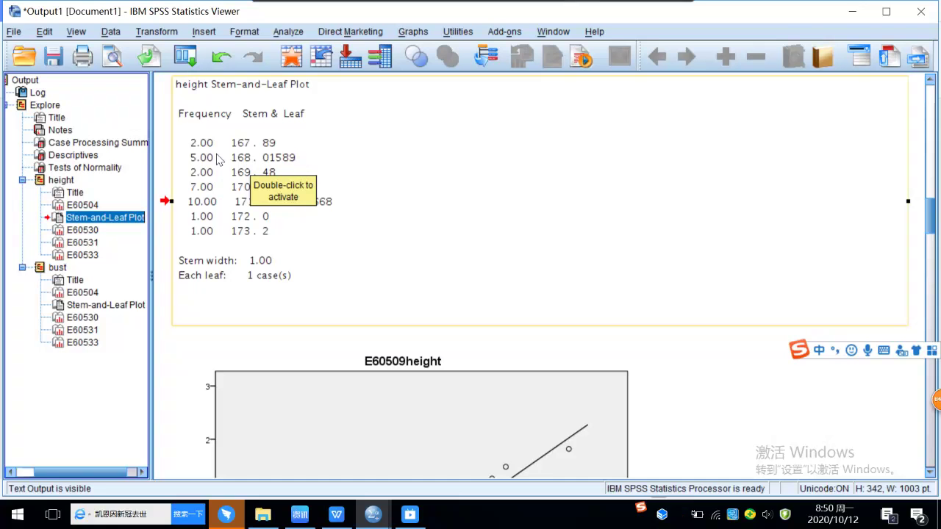
{"action": "left_click", "coordinate": [378, 238]}
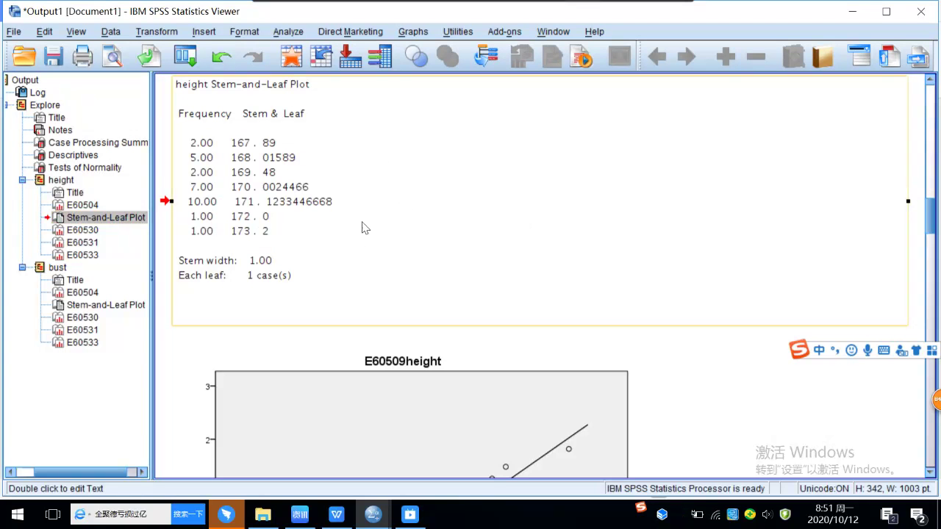
Step: Compare the height histogram's bars with the frequencies in its stem-and-leaf plot, dismissing the software update pop-up
{"action": "scroll", "coordinate": [457, 188], "scroll_direction": "up", "scroll_amount": 10}
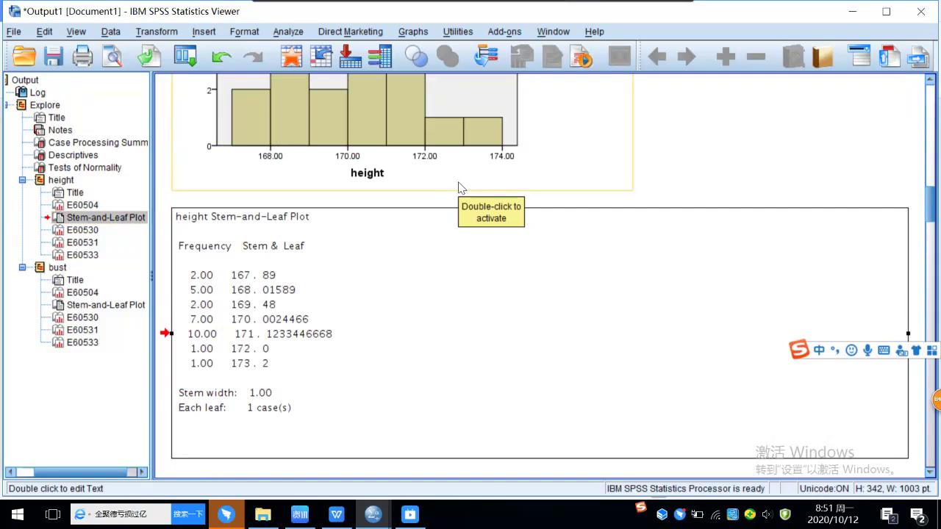
{"action": "scroll", "coordinate": [359, 219], "scroll_direction": "down", "scroll_amount": 2}
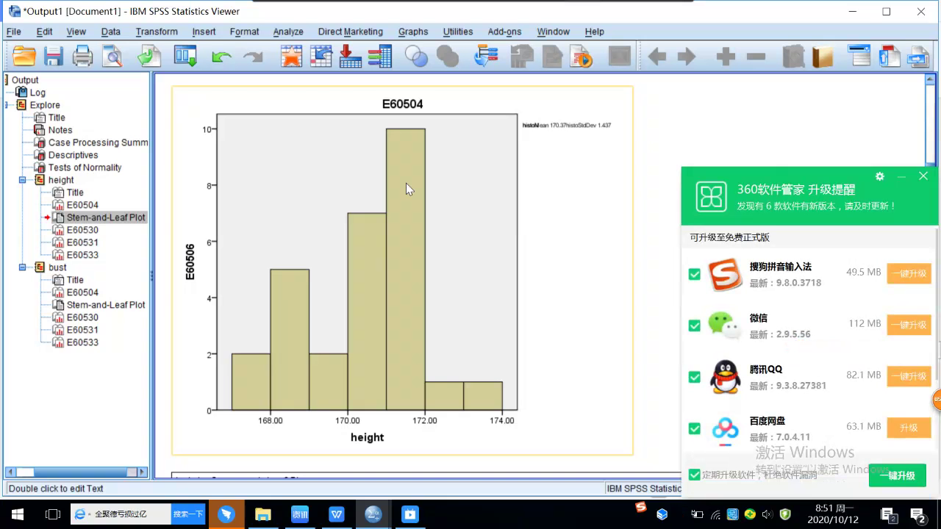
{"action": "left_click", "coordinate": [923, 177]}
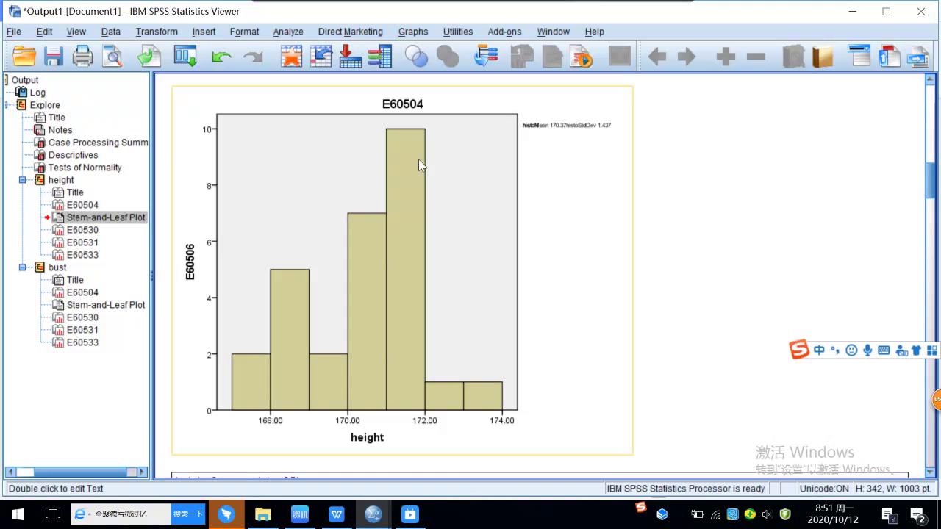
{"action": "scroll", "coordinate": [535, 396], "scroll_direction": "down", "scroll_amount": 5}
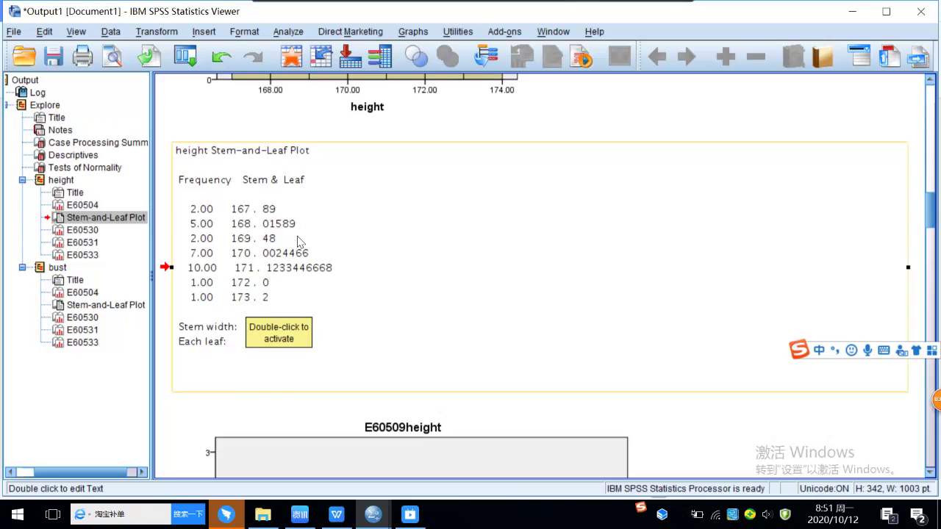
{"action": "scroll", "coordinate": [300, 239], "scroll_direction": "up", "scroll_amount": 3}
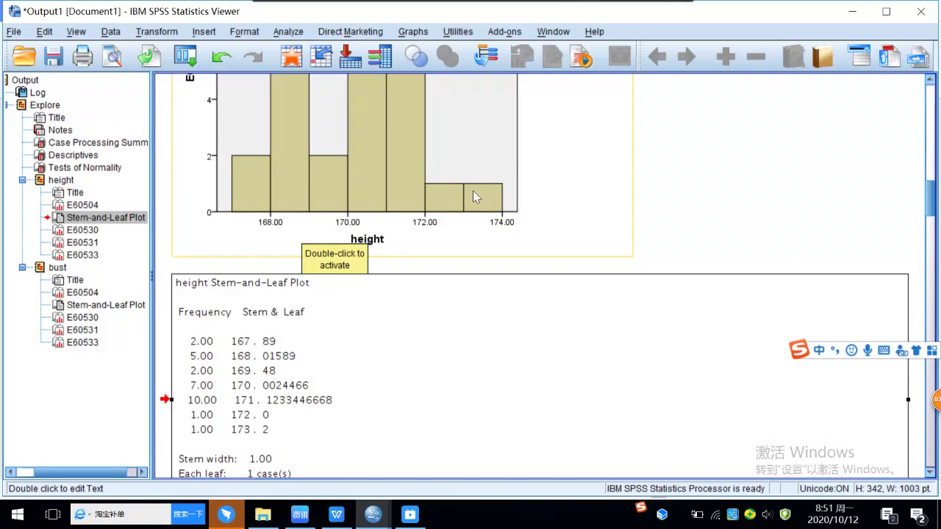
{"action": "scroll", "coordinate": [388, 258], "scroll_direction": "down", "scroll_amount": 1}
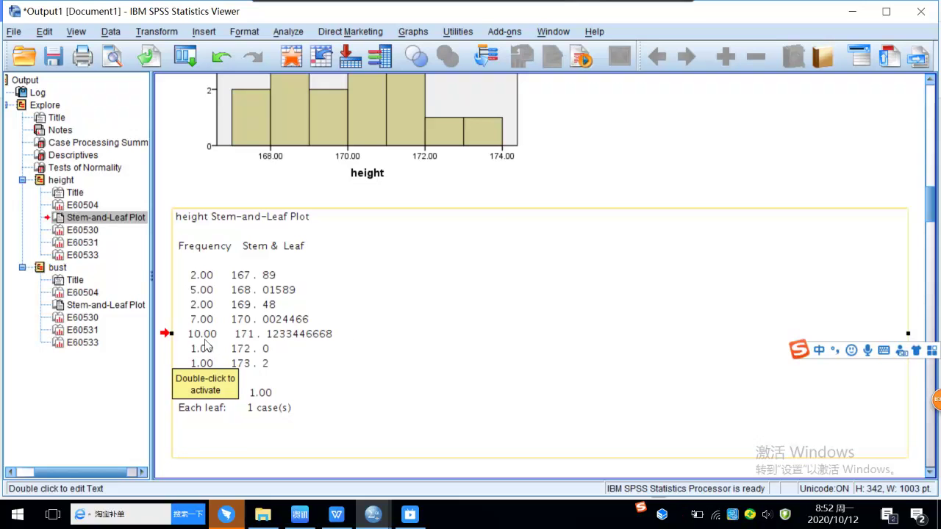
{"action": "scroll", "coordinate": [289, 290], "scroll_direction": "up", "scroll_amount": 5}
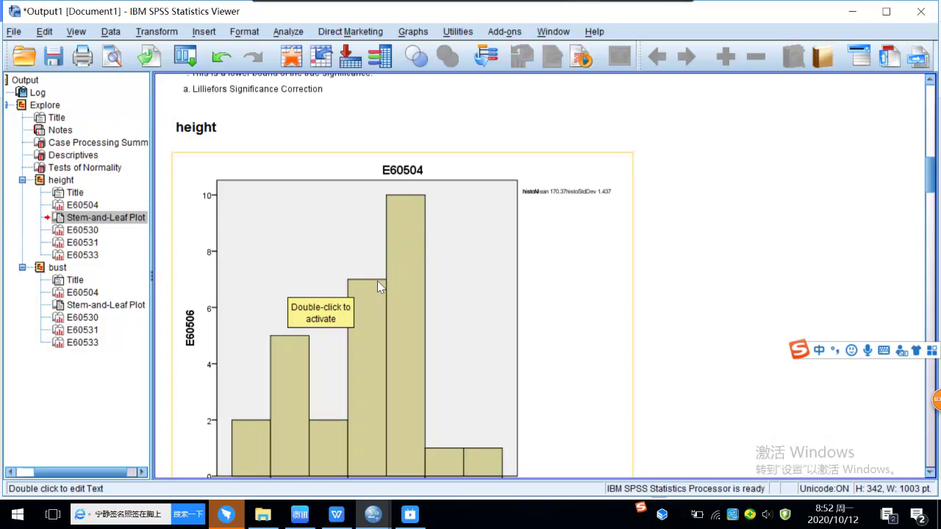
{"action": "scroll", "coordinate": [379, 280], "scroll_direction": "down", "scroll_amount": 5}
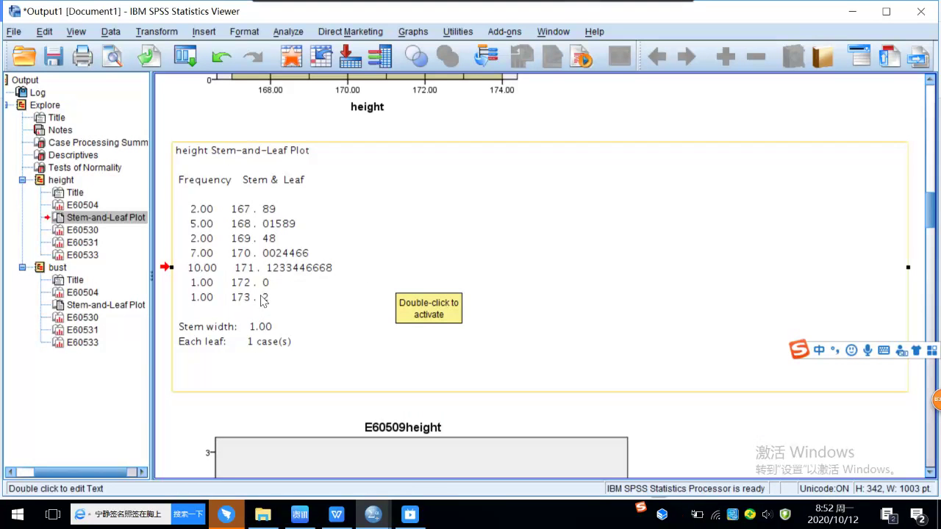
Step: Return to the WPS lecture document and read its explanation of the height stem-and-leaf plot and boxplot
{"action": "mouse_move", "coordinate": [338, 514]}
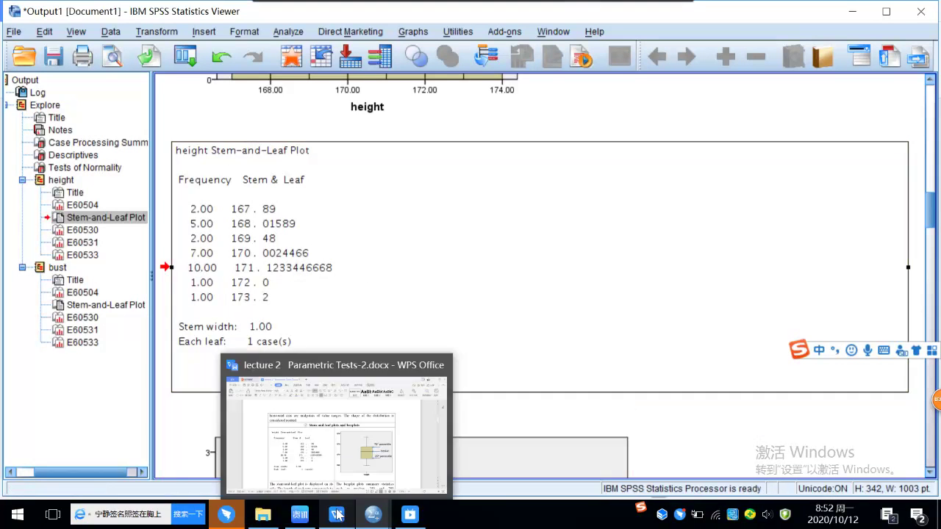
{"action": "left_click", "coordinate": [318, 459]}
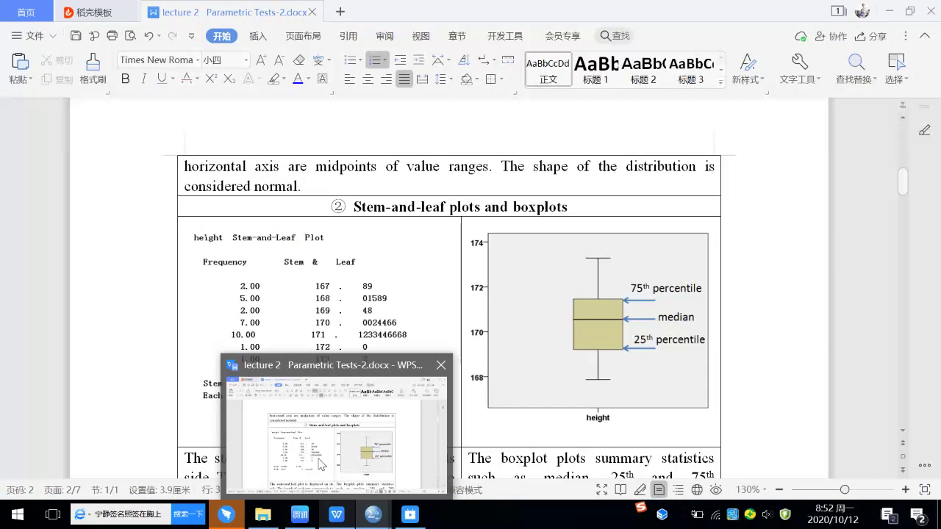
{"action": "scroll", "coordinate": [341, 376], "scroll_direction": "down", "scroll_amount": 2}
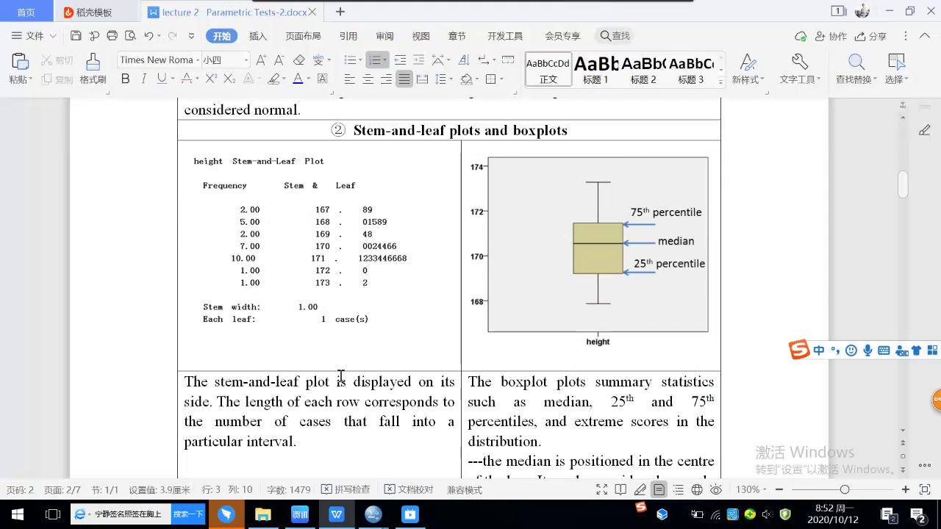
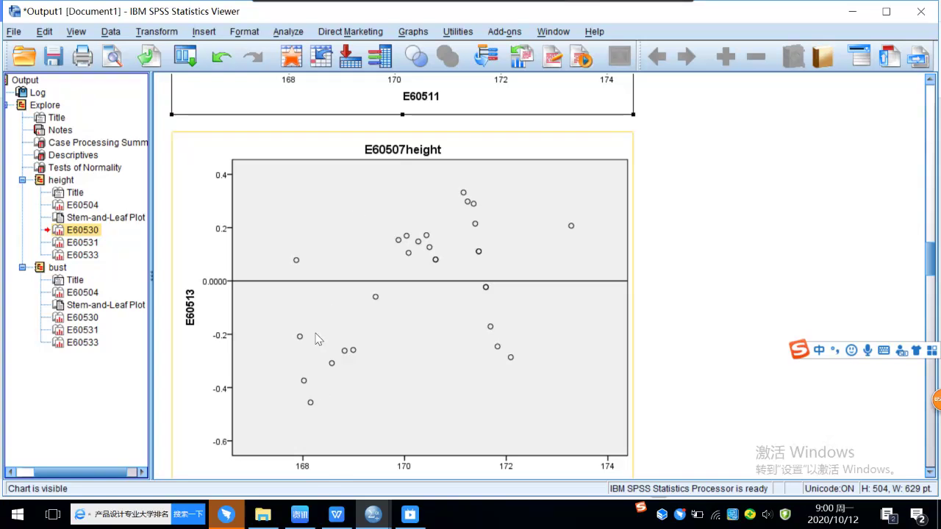
Step: Switch to the SPSS statistics 2020 group chat in DingTalk and read the latest question and screenshot about a differing graph
{"action": "left_click", "coordinate": [236, 517]}
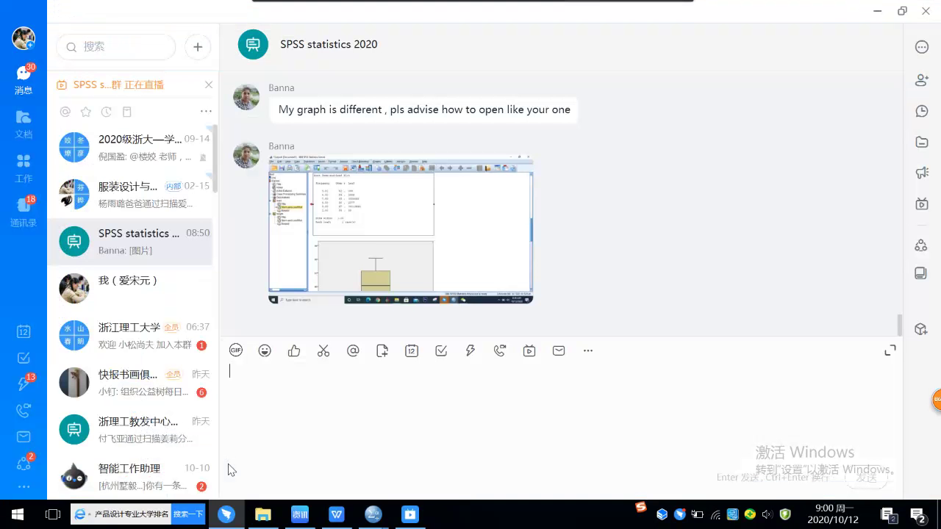
{"action": "scroll", "coordinate": [434, 205], "scroll_direction": "down", "scroll_amount": 5}
{"action": "scroll", "coordinate": [434, 206], "scroll_direction": "up", "scroll_amount": 1}
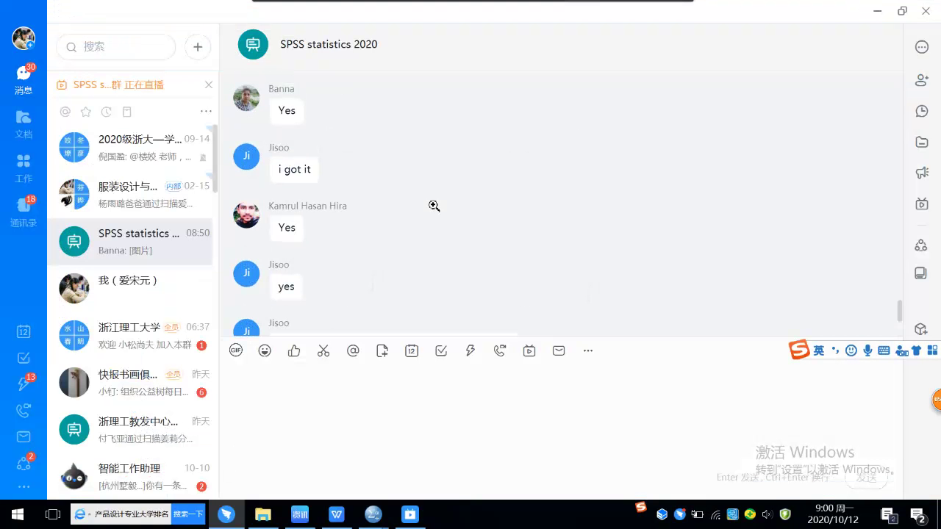
{"action": "scroll", "coordinate": [434, 206], "scroll_direction": "up", "scroll_amount": 5}
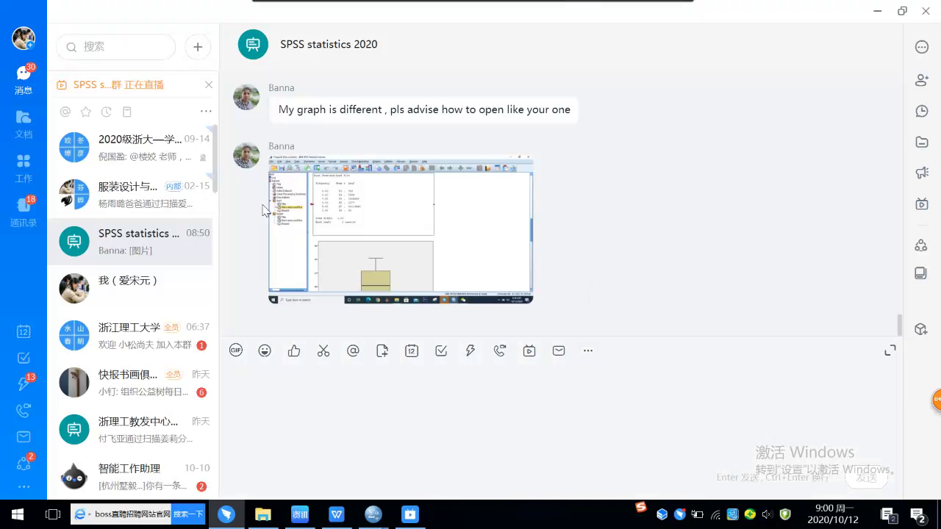
Step: Send the reply "please move downward" in the SPSS statistics 2020 group chat
{"action": "left_click", "coordinate": [284, 402]}
{"action": "type", "text": "ple"}
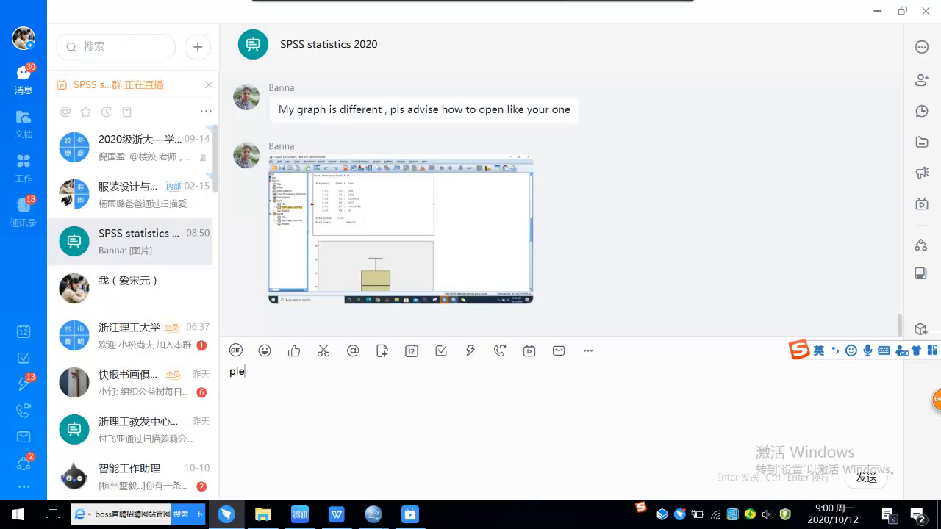
{"action": "type", "text": "ase move downward"}
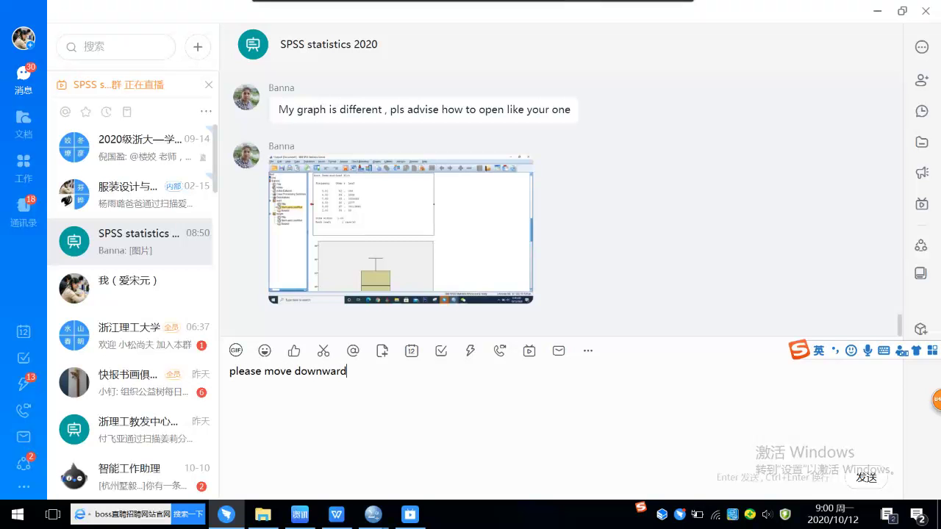
{"action": "key", "text": "Return"}
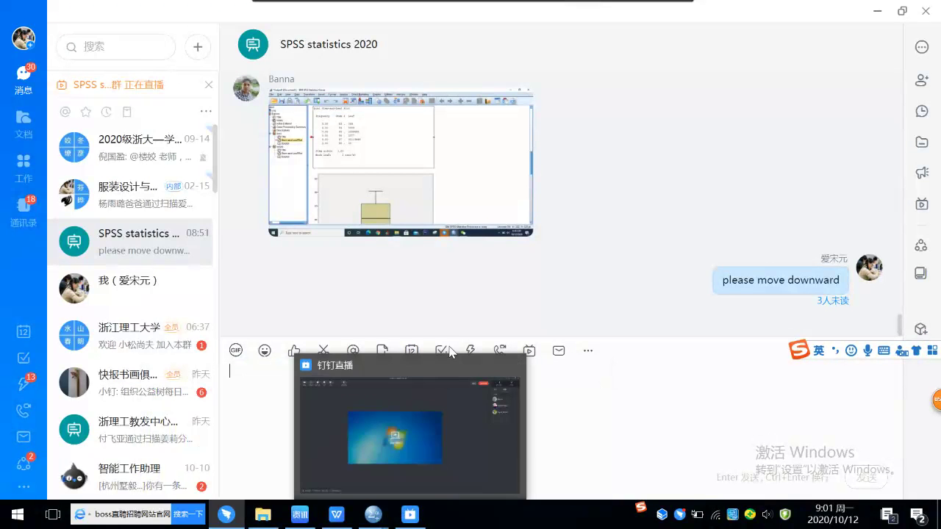
Step: Check the DingTalk live broadcast window and return to the normal probability section of the WPS lecture document
{"action": "mouse_move", "coordinate": [416, 519]}
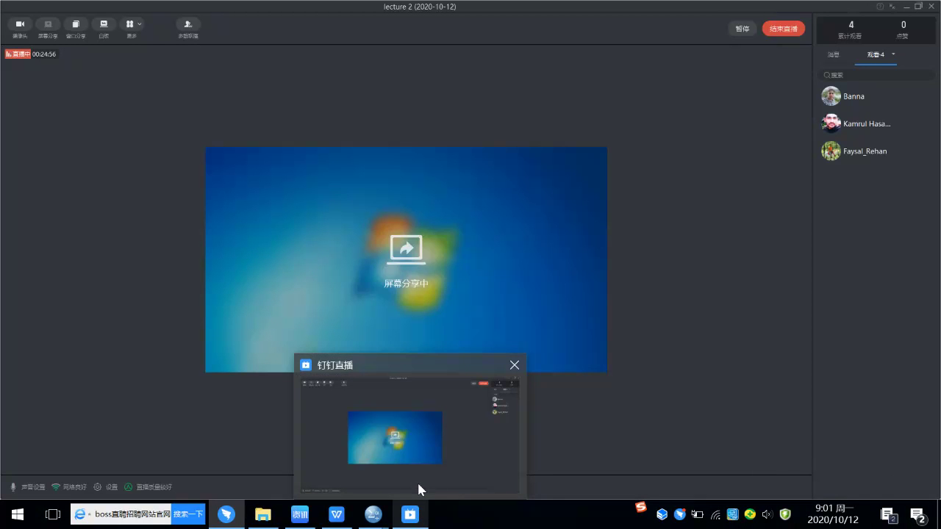
{"action": "left_click", "coordinate": [417, 481]}
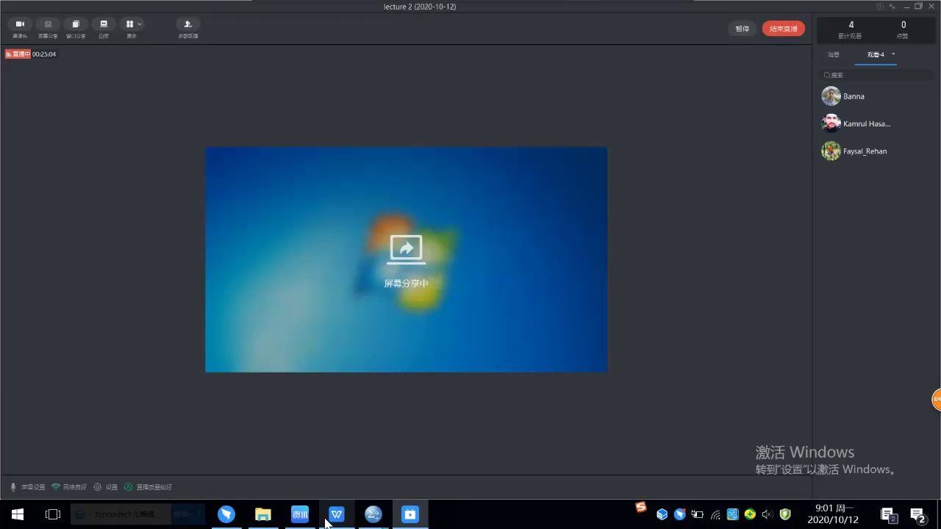
{"action": "mouse_move", "coordinate": [334, 521]}
{"action": "left_click", "coordinate": [330, 461]}
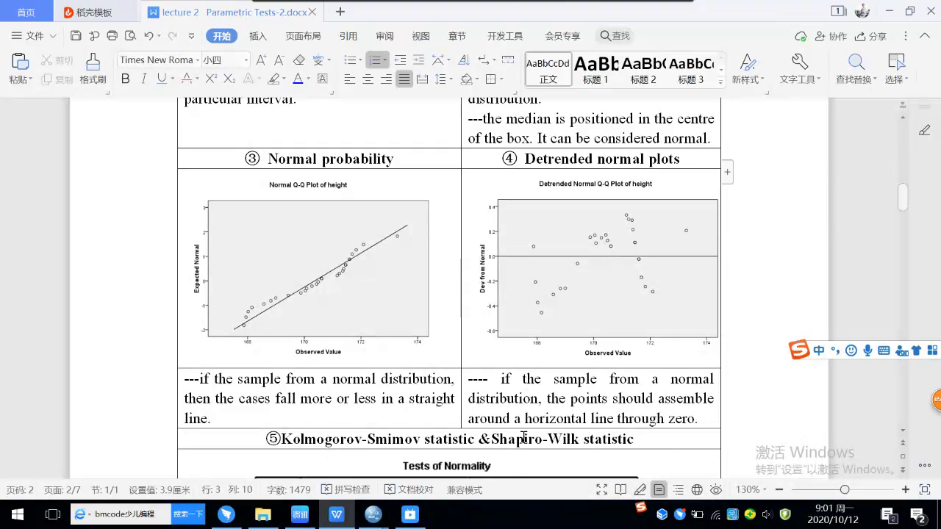
Step: Switch to the SPSS output and review the height charts from the histogram and stem-and-leaf plot through to the boxplot
{"action": "mouse_move", "coordinate": [373, 519]}
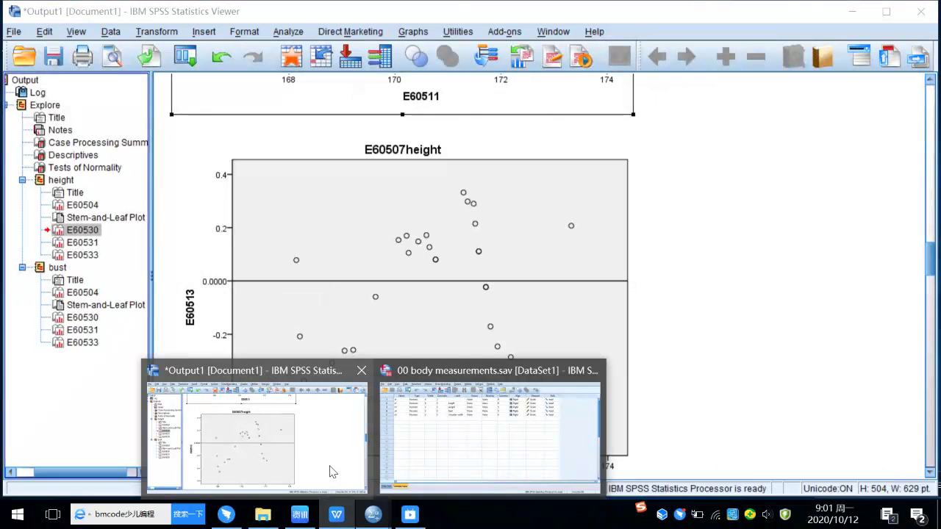
{"action": "left_click", "coordinate": [330, 470]}
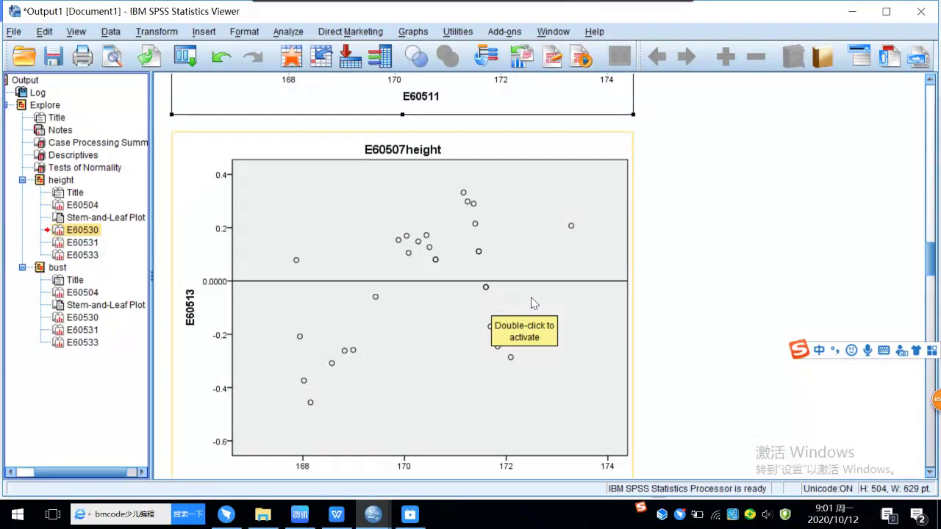
{"action": "scroll", "coordinate": [530, 297], "scroll_direction": "up", "scroll_amount": 10}
{"action": "scroll", "coordinate": [531, 297], "scroll_direction": "up", "scroll_amount": 15}
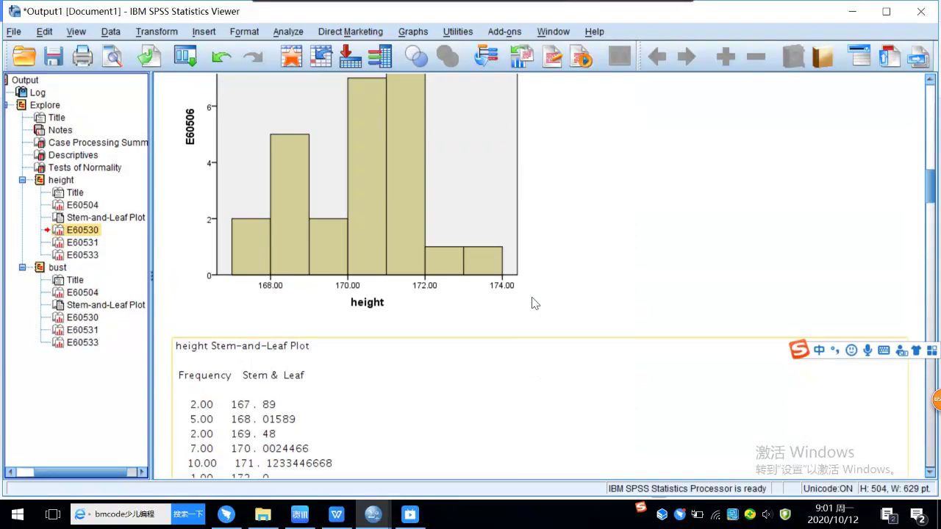
{"action": "scroll", "coordinate": [535, 303], "scroll_direction": "down", "scroll_amount": 20}
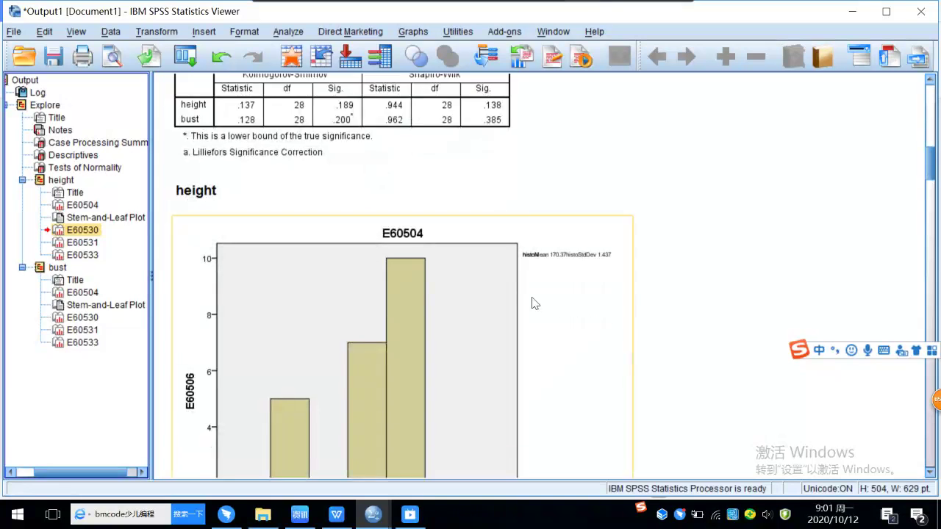
{"action": "scroll", "coordinate": [535, 302], "scroll_direction": "down", "scroll_amount": 10}
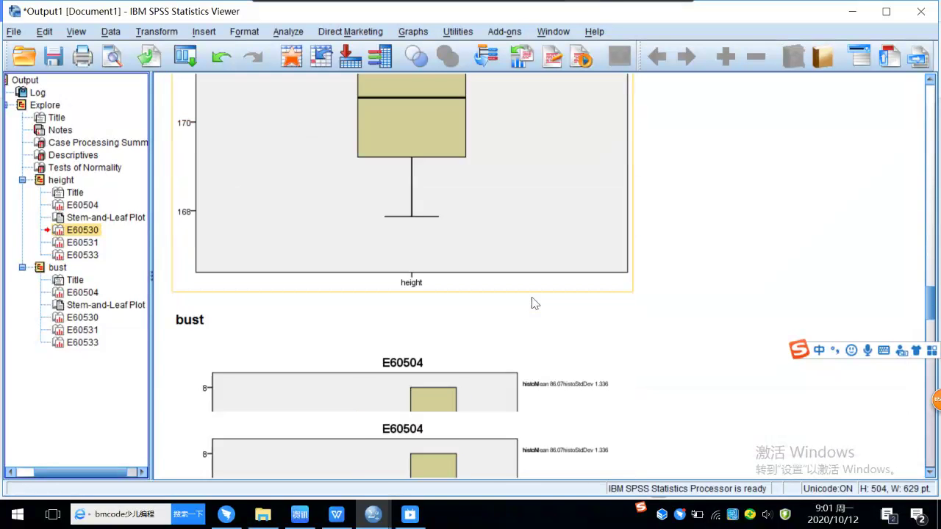
{"action": "scroll", "coordinate": [535, 302], "scroll_direction": "up", "scroll_amount": 5}
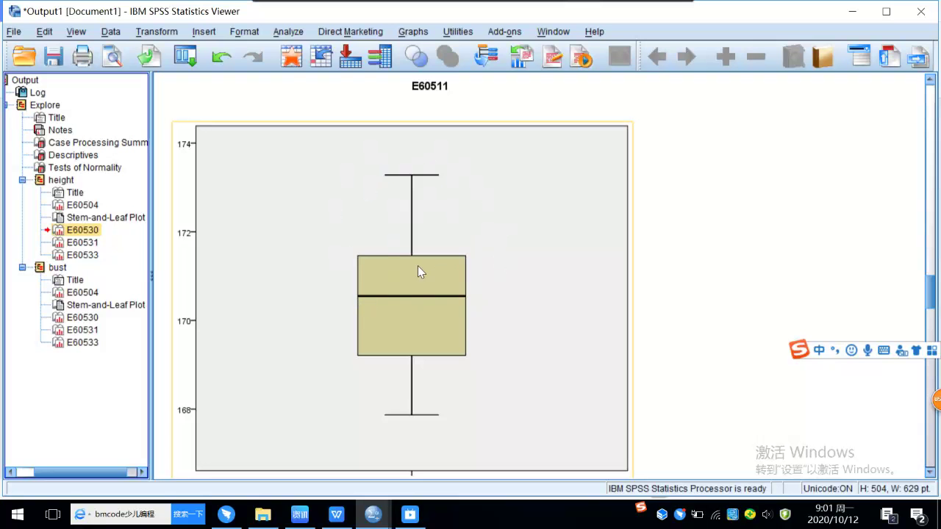
Step: Examine the normal Q-Q plot of height and how the points of its detrended plot lie around the zero line
{"action": "scroll", "coordinate": [465, 246], "scroll_direction": "up", "scroll_amount": 8}
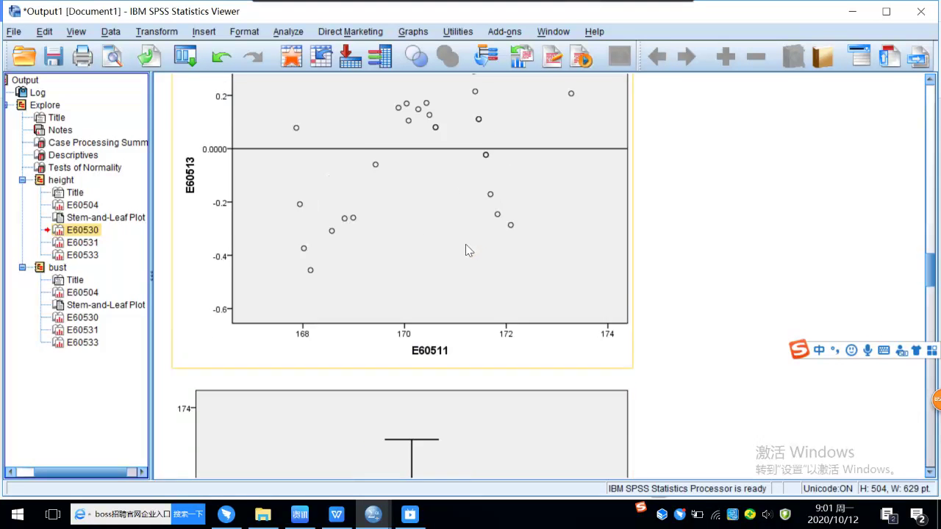
{"action": "scroll", "coordinate": [465, 246], "scroll_direction": "up", "scroll_amount": 3}
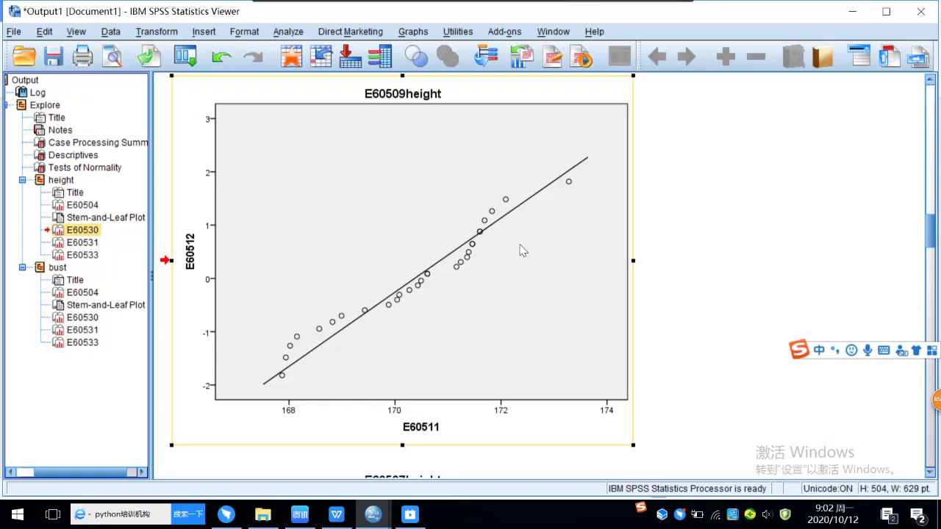
{"action": "scroll", "coordinate": [521, 250], "scroll_direction": "down", "scroll_amount": 3}
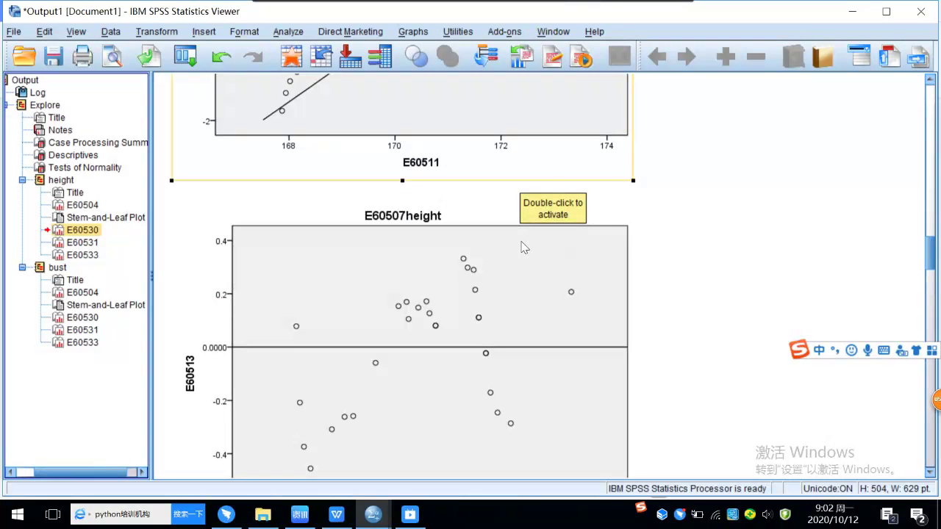
{"action": "scroll", "coordinate": [567, 303], "scroll_direction": "down", "scroll_amount": 1}
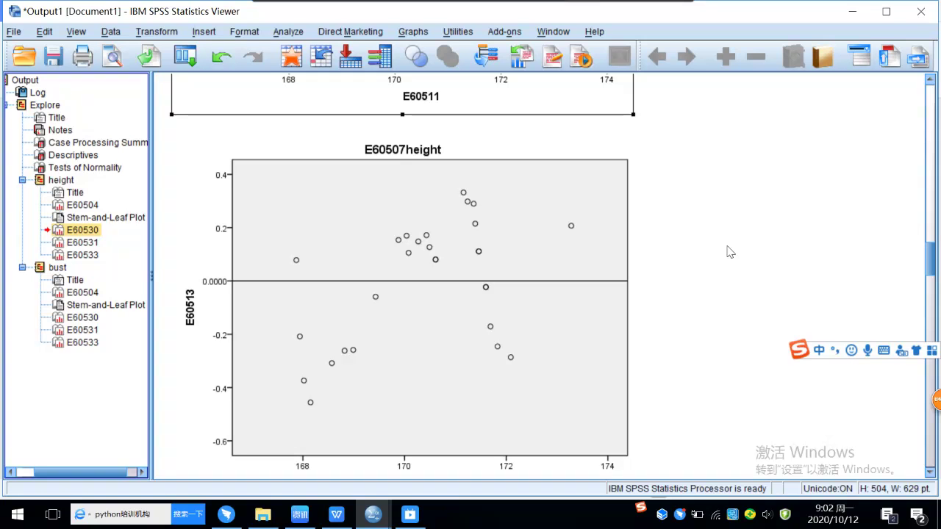
{"action": "left_click", "coordinate": [496, 253]}
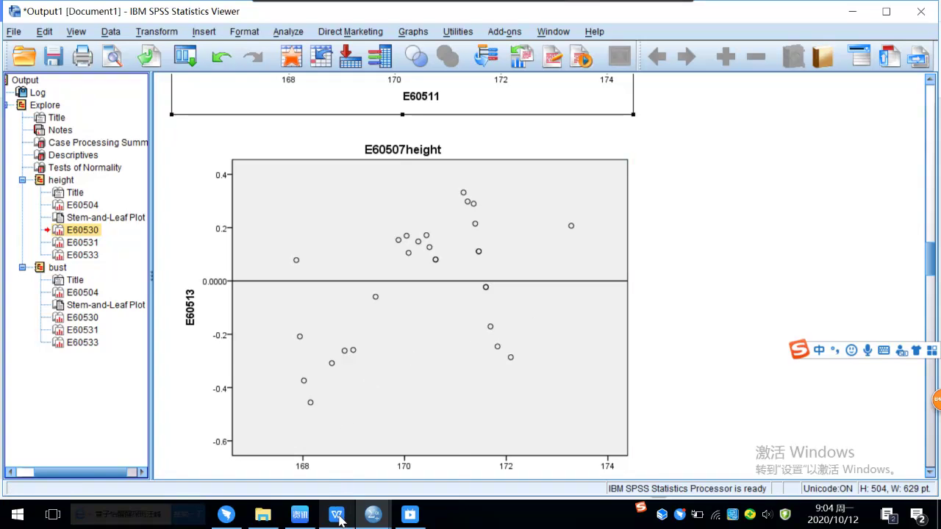
Step: Switch to the WPS lecture document and read its notes on the normal probability and detrended normal plots
{"action": "mouse_move", "coordinate": [338, 520]}
{"action": "left_click", "coordinate": [336, 477]}
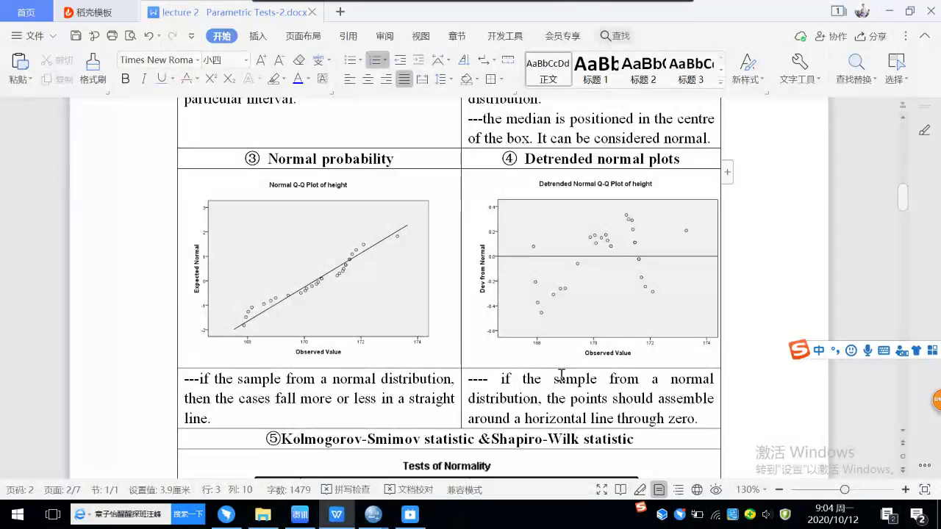
{"action": "scroll", "coordinate": [626, 349], "scroll_direction": "down", "scroll_amount": 1}
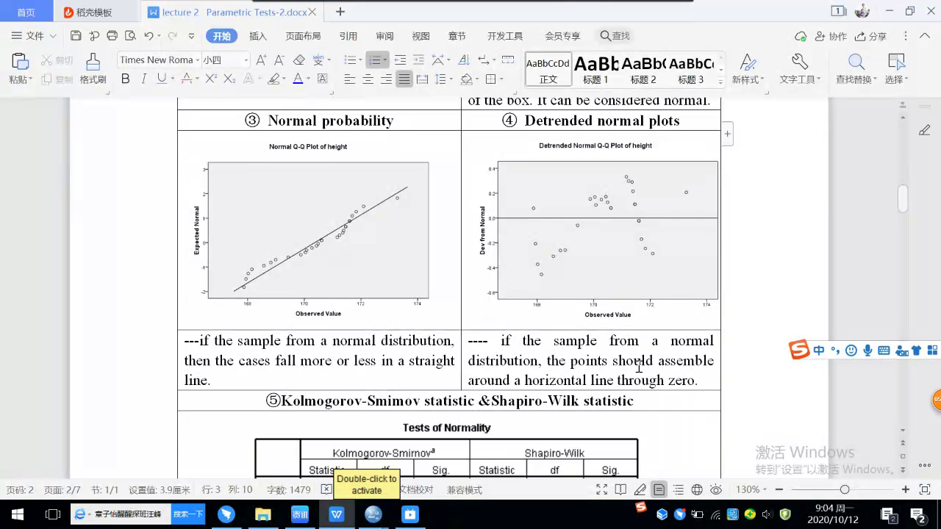